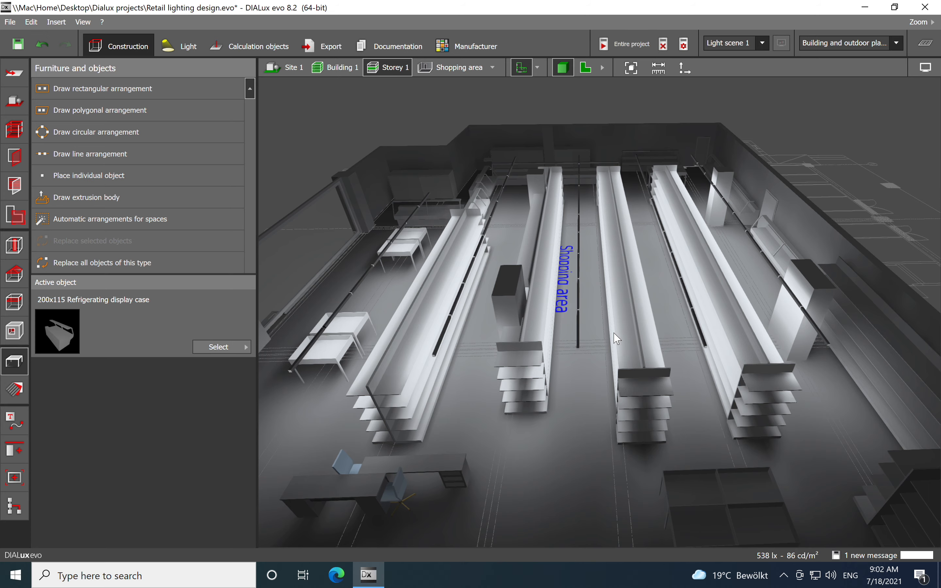
Examine the 3D lighting distribution over the shelving aisles and the refrigerated display counters along the wall
right_click_drag(625, 331, 686, 310)
right_click_drag(679, 394, 660, 400)
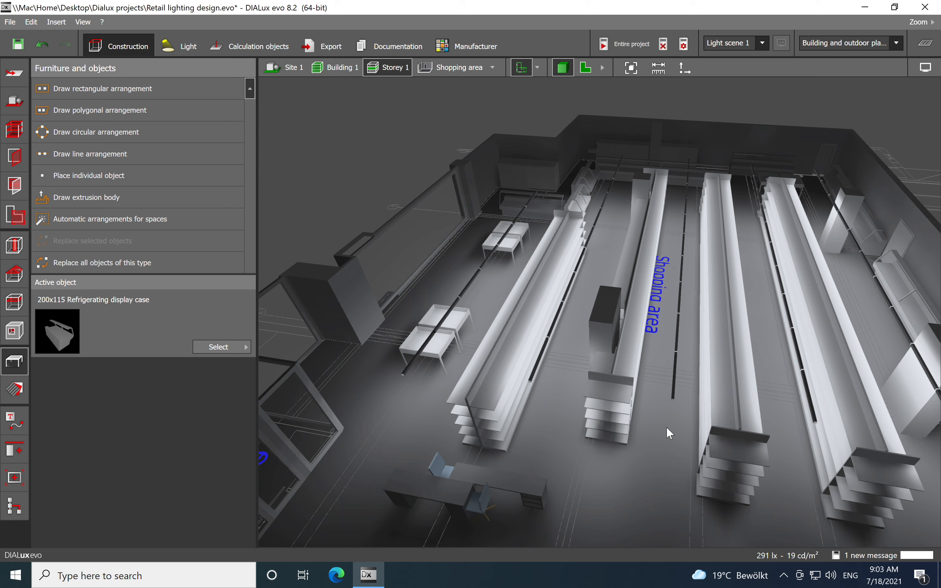
mouse_move(666, 428)
right_mouse_down()
mouse_move(663, 439)
mouse_move(682, 436)
right_mouse_up()
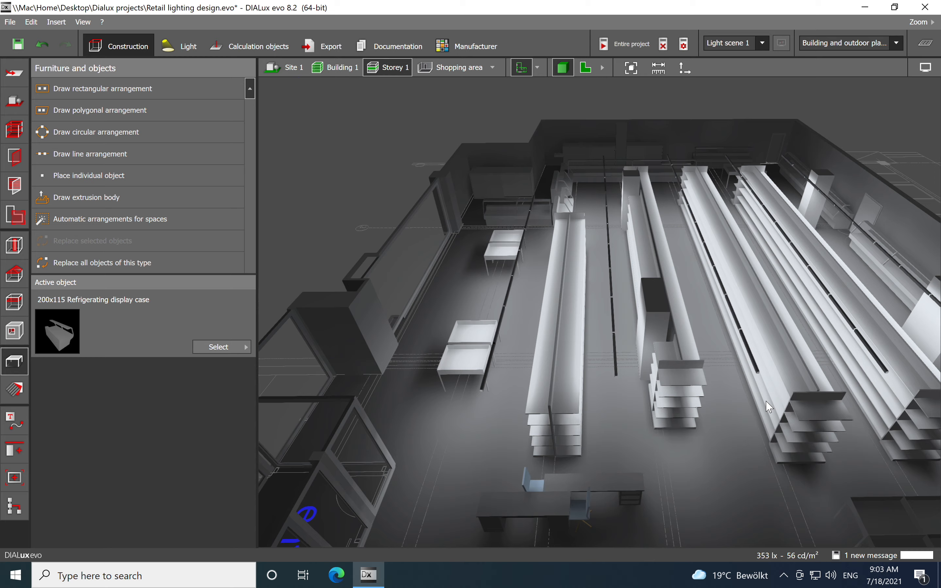
middle_click_drag(665, 325, 688, 439)
right_click_drag(628, 424, 691, 441)
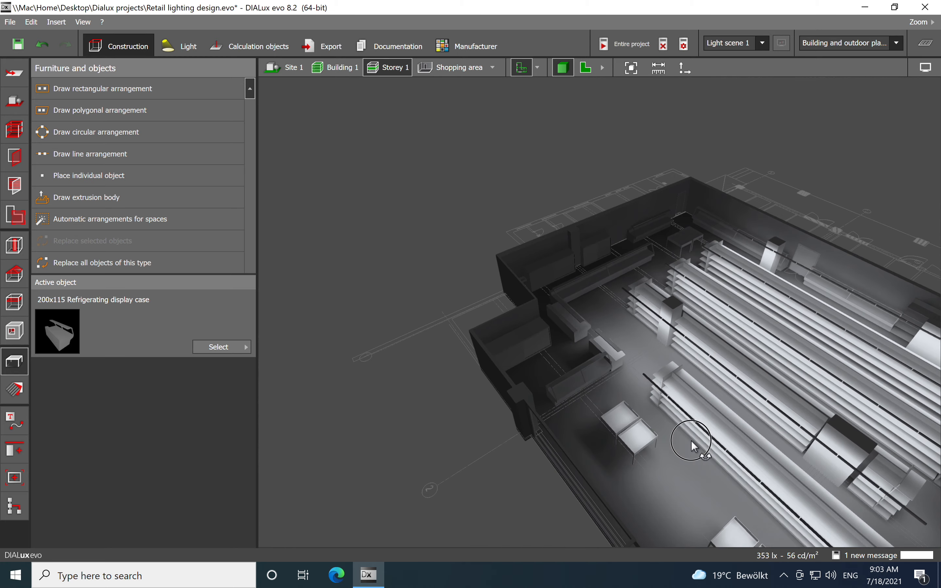
scroll(605, 272, "up", 3)
scroll(606, 271, "up", 5)
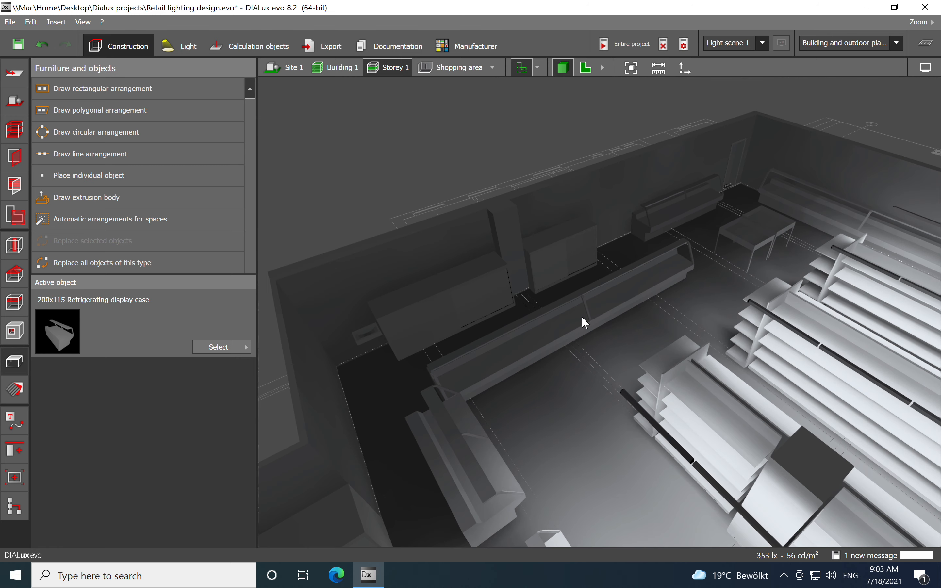
right_click_drag(546, 450, 632, 325)
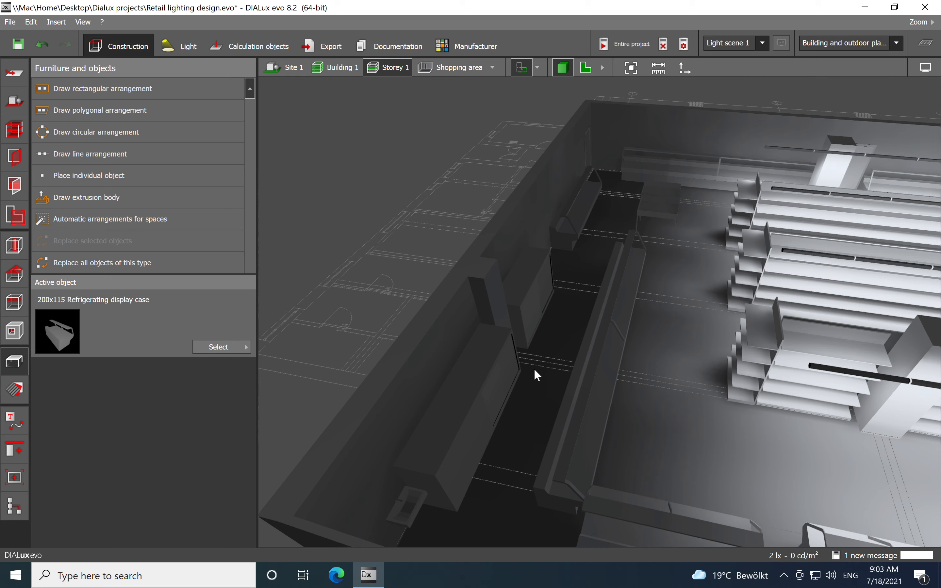
middle_click_drag(670, 281, 524, 389)
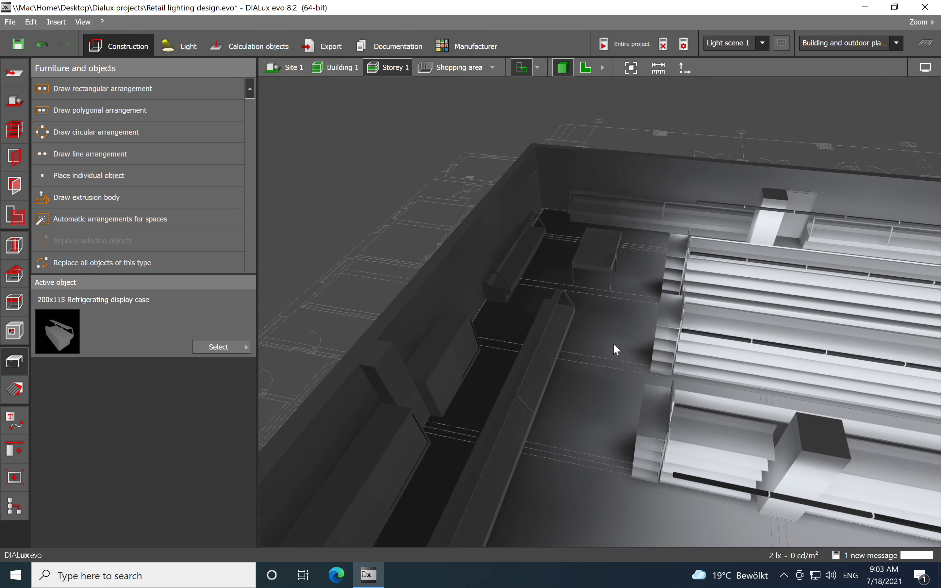
right_click_drag(595, 343, 661, 331)
middle_click_drag(750, 265, 397, 336)
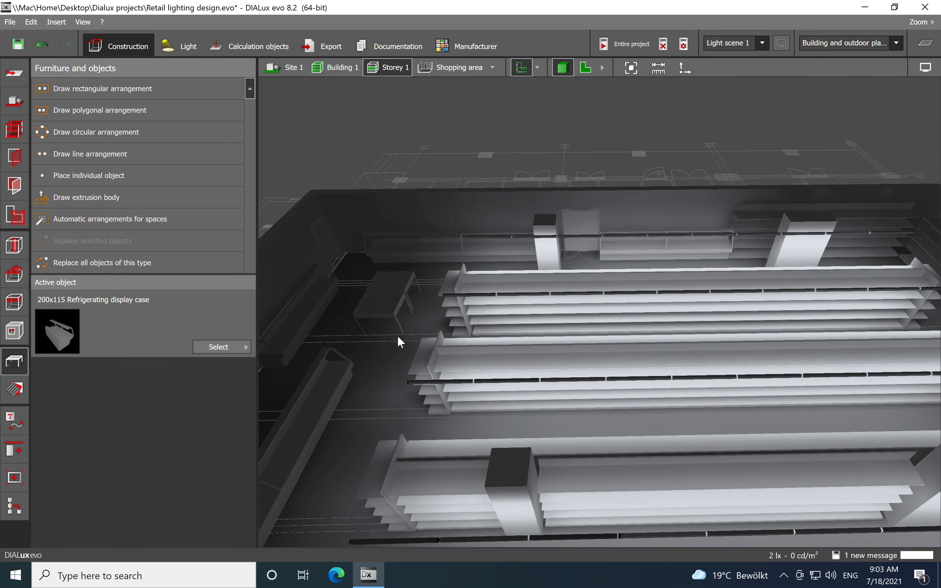
Examine the lighting around the wall shelves and display tables in the far corner of the shopping area
middle_click_drag(820, 280, 511, 330)
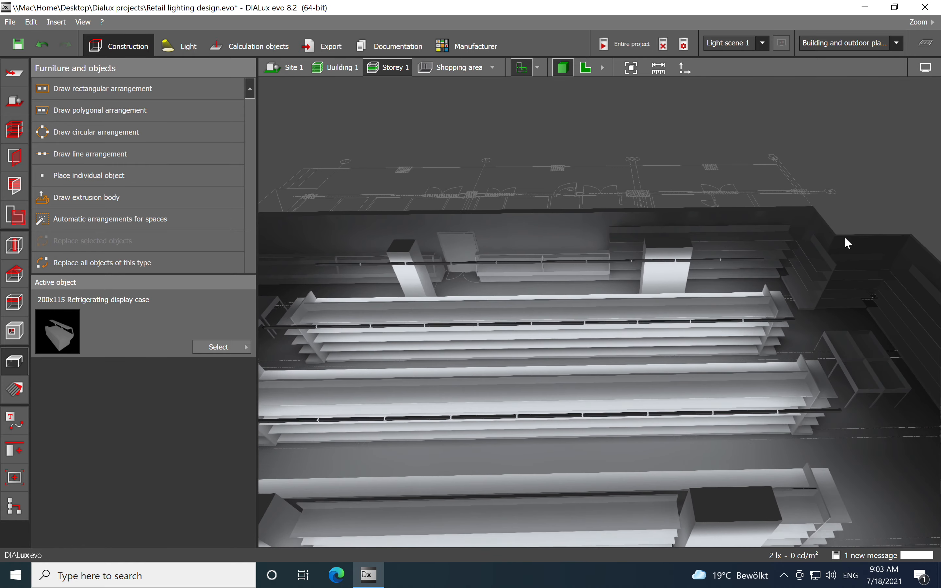
scroll(844, 237, "up", 3)
scroll(843, 236, "up", 5)
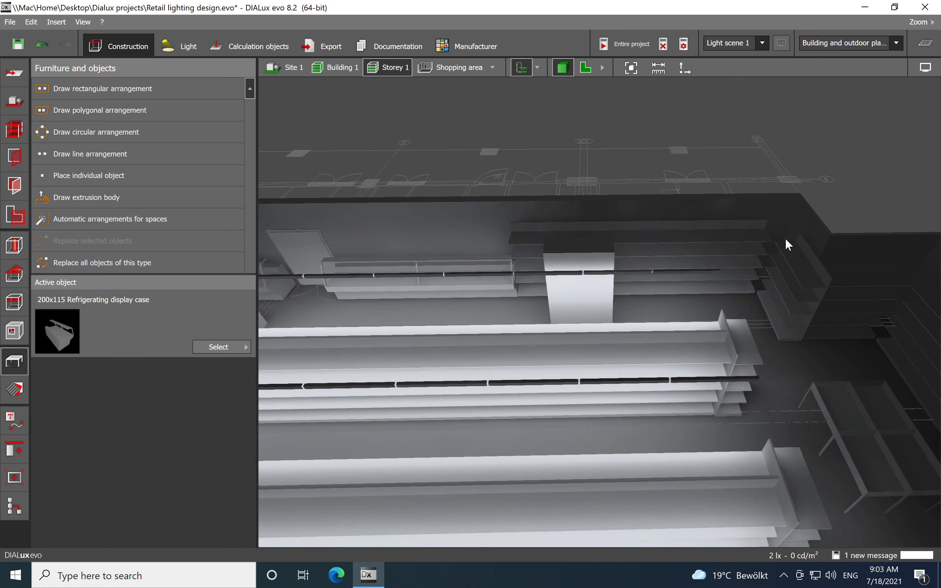
right_click_drag(747, 351, 802, 325)
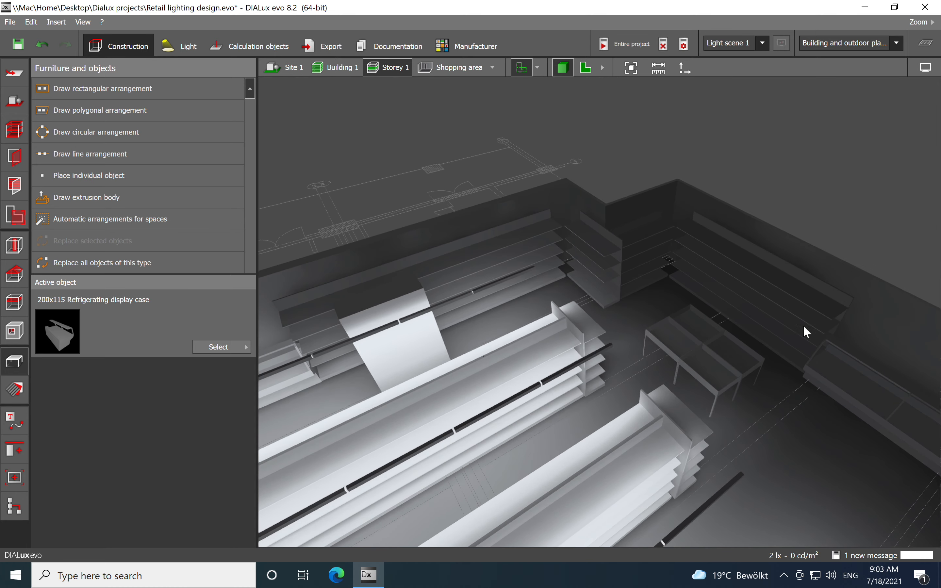
right_click_drag(586, 235, 531, 350)
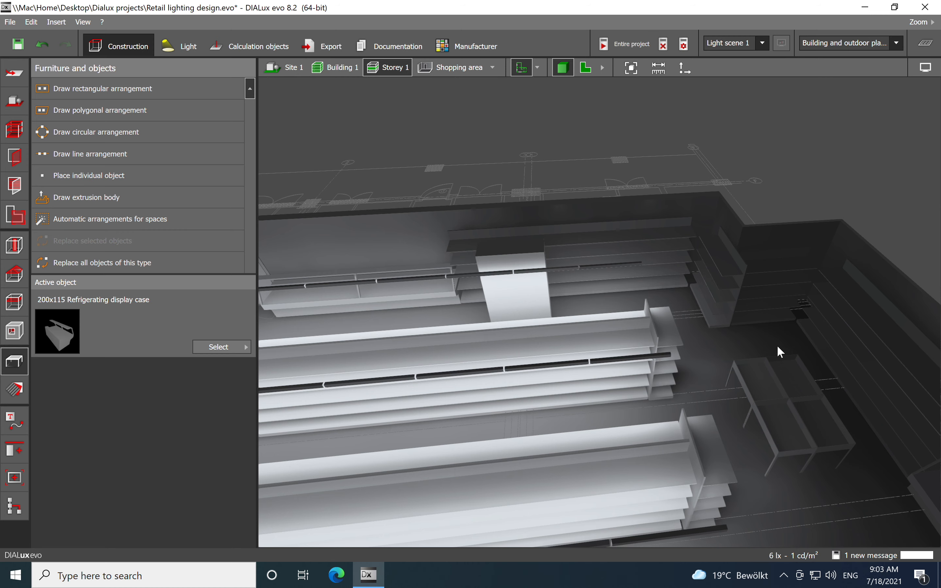
scroll(728, 322, "down", 5)
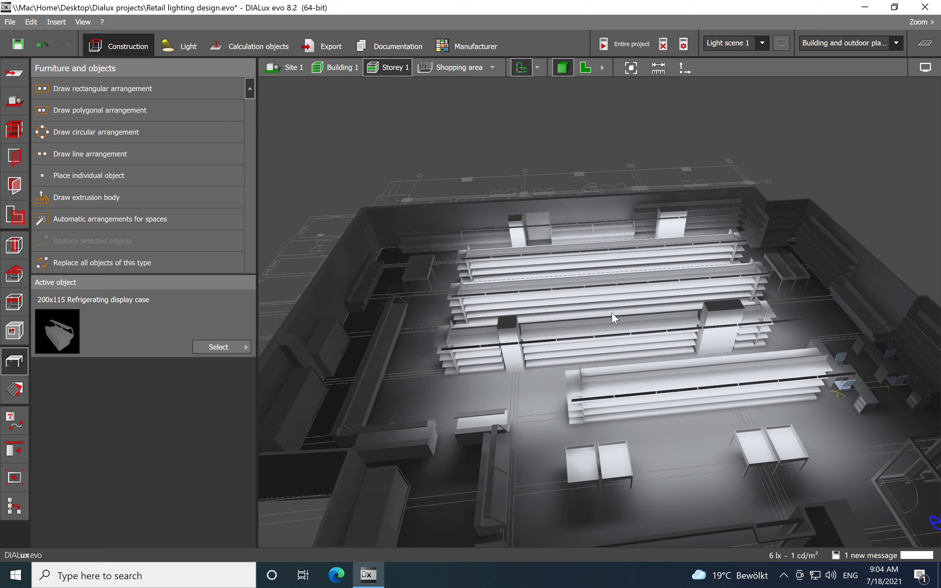
Examine the lighting at the refrigerated display counters and the open floor between them and the shelf rows
middle_click_drag(612, 312, 636, 312)
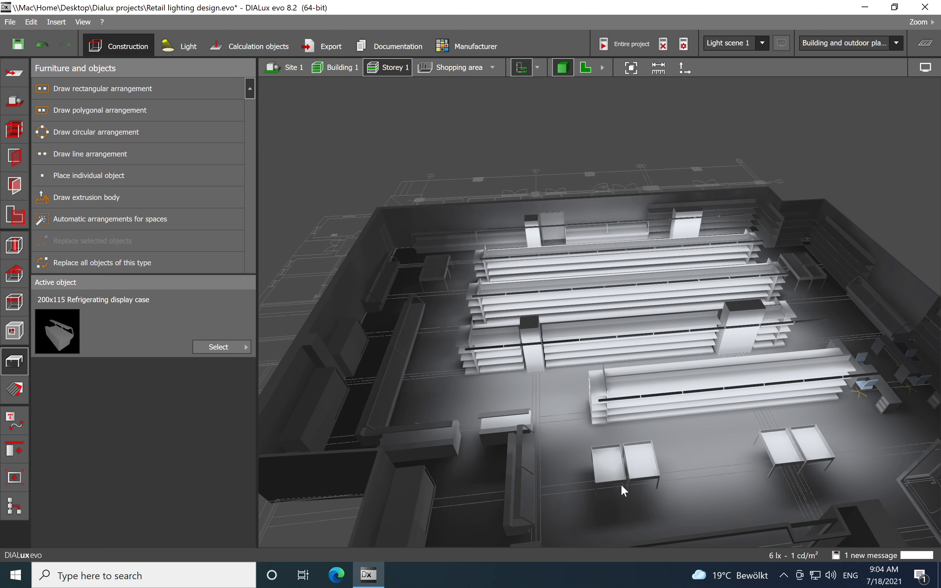
middle_click_drag(574, 351, 627, 333)
middle_click_drag(493, 348, 572, 353)
scroll(523, 347, "up", 3)
right_click_drag(541, 385, 488, 412)
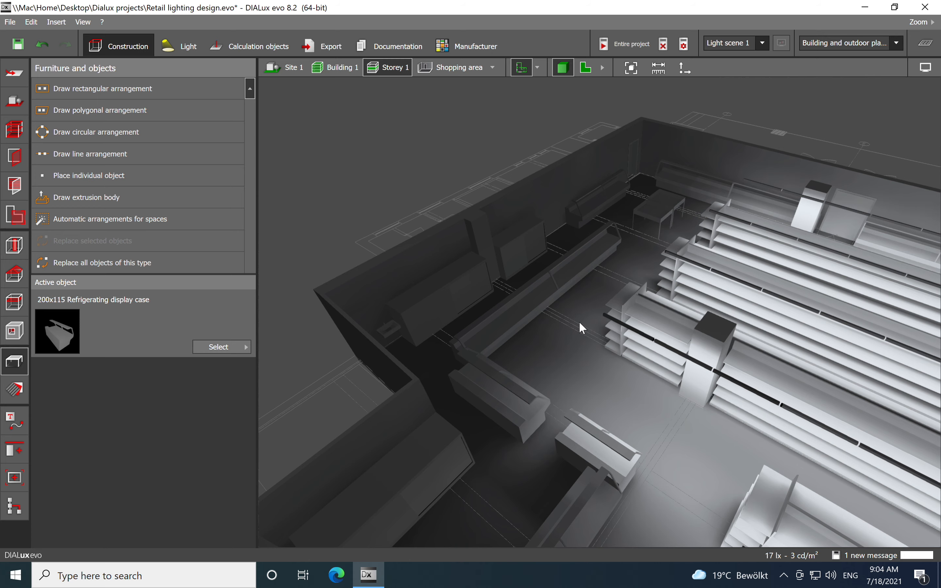
right_click_drag(579, 320, 689, 478)
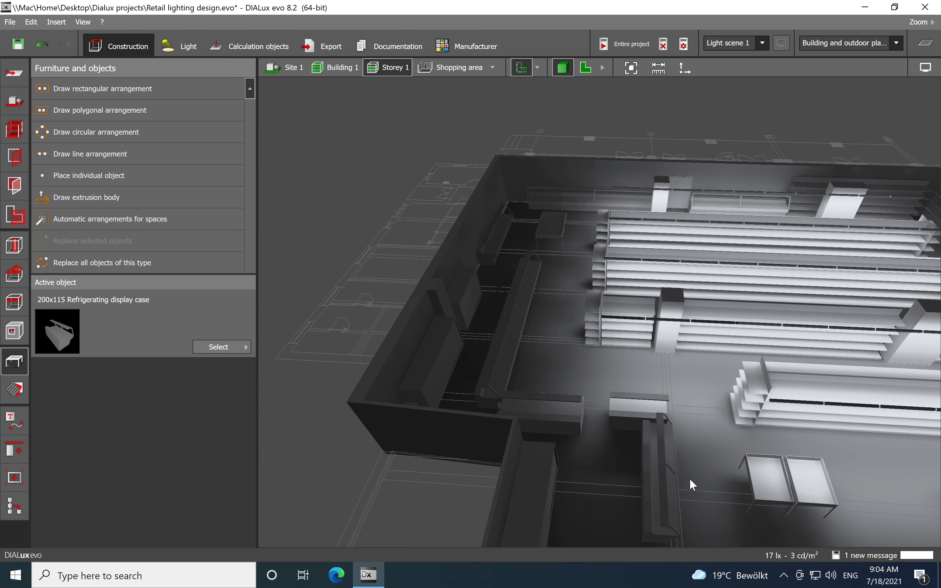
right_click_drag(691, 441, 651, 325)
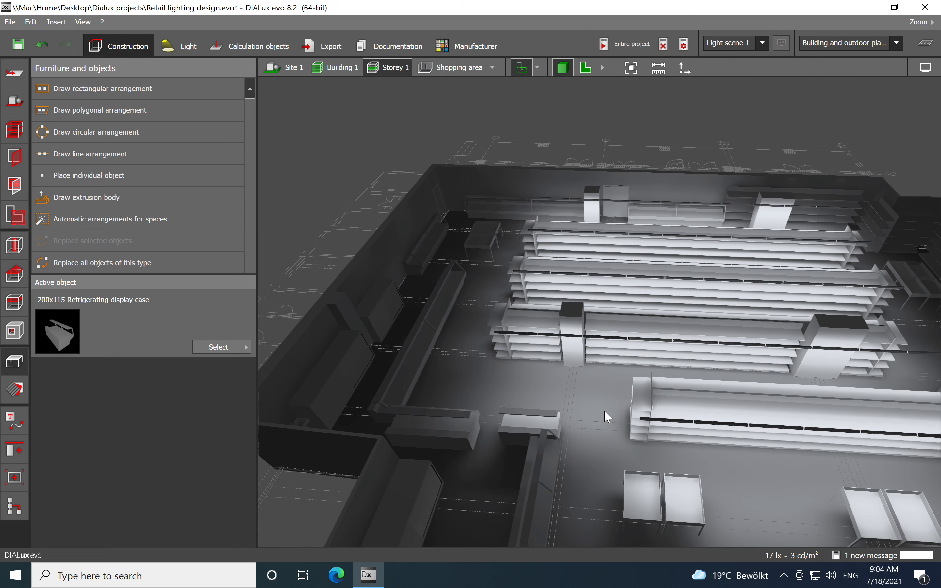
In the floor plan, make the Philips ST770T 1 xLED17S/840 WB spotlight the active luminaire
left_click(586, 69)
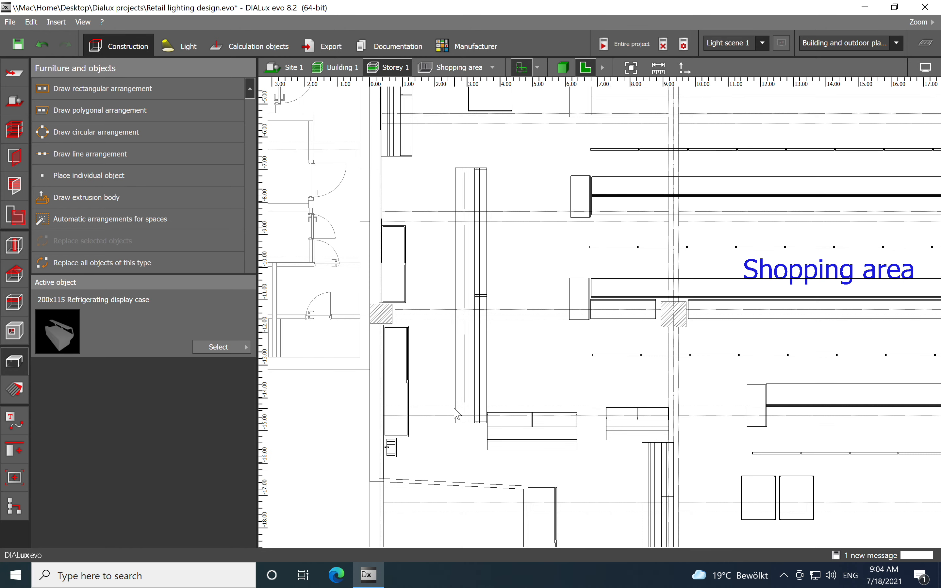
left_click(183, 53)
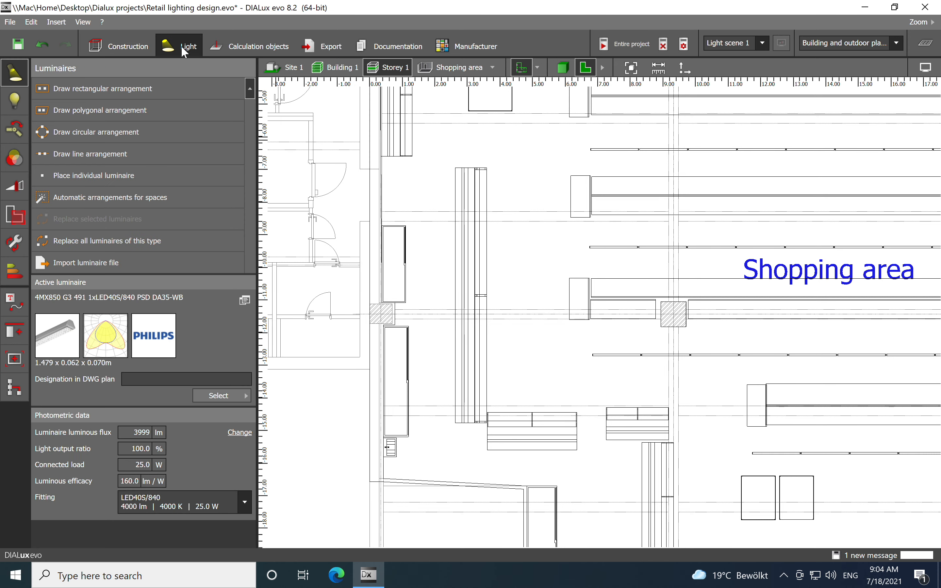
left_click(215, 399)
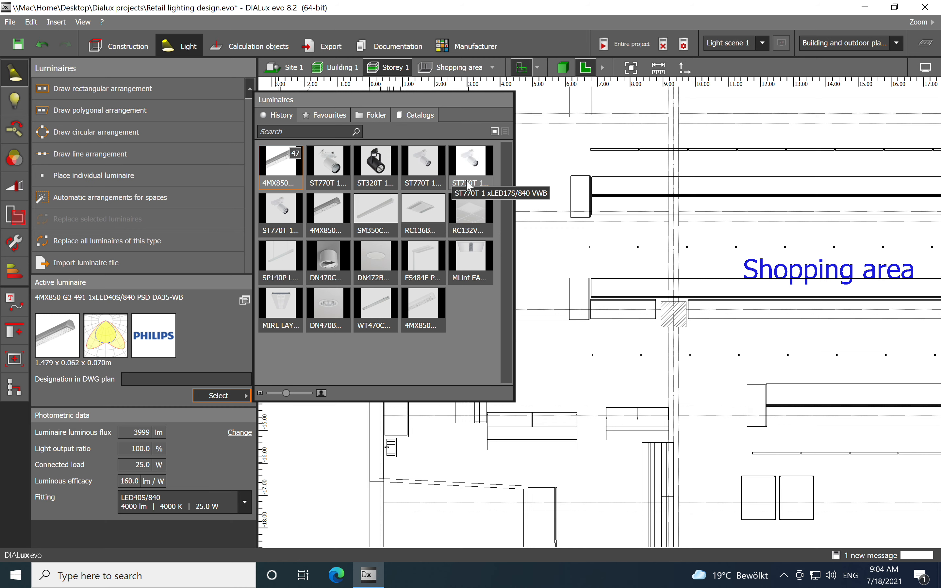
left_click(280, 225)
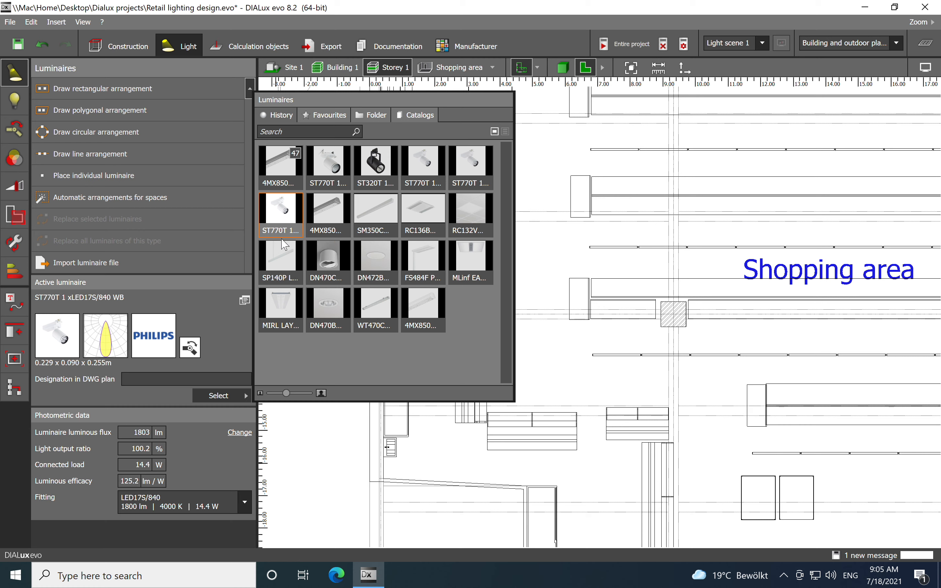
left_click(206, 302)
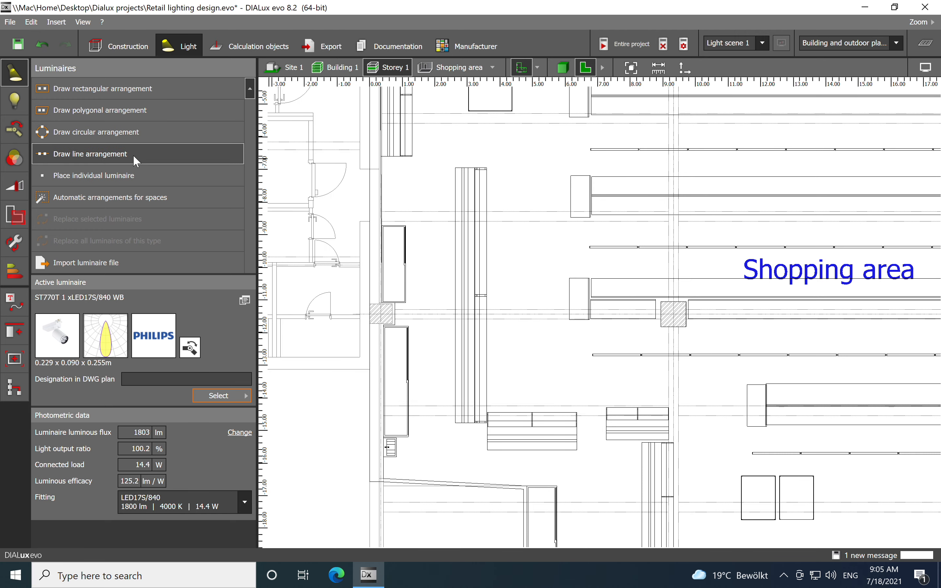
Draw a line arrangement of spotlights about 7.445 m long, parallel to the customer side of the long refrigerated display counter
left_click(120, 155)
middle_click_drag(541, 404, 471, 403)
scroll(470, 403, "up", 1)
scroll(430, 151, "up", 2)
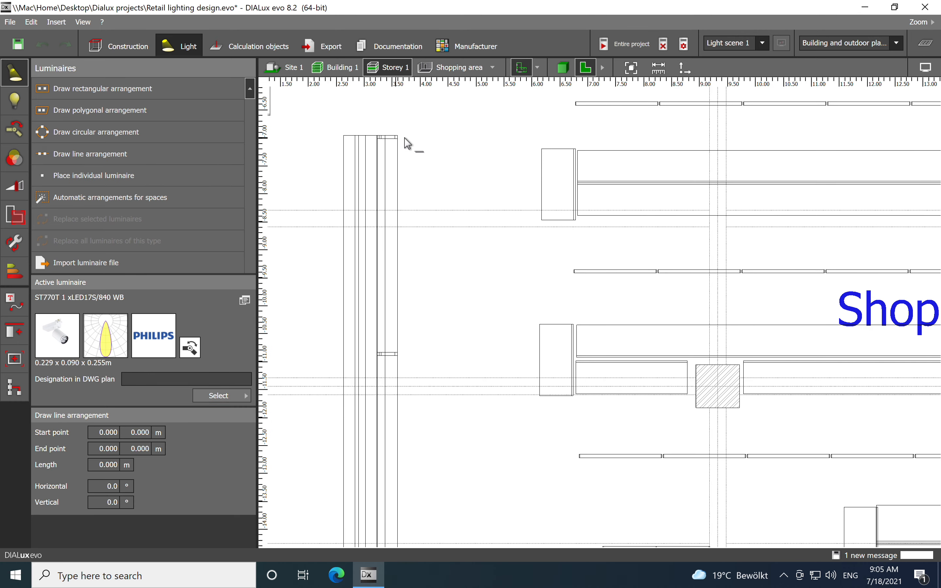
left_click(435, 142)
scroll(441, 300, "down", 2)
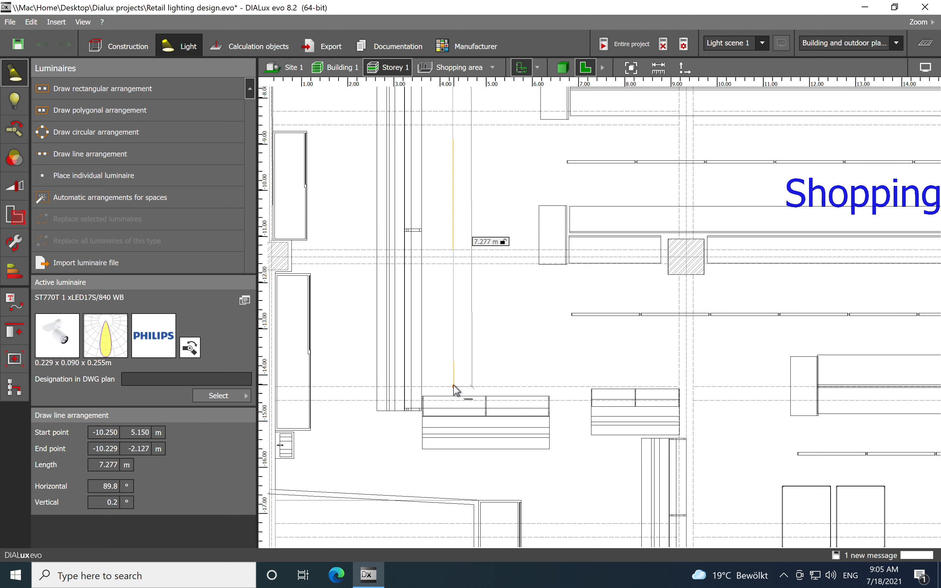
scroll(452, 390, "up", 3)
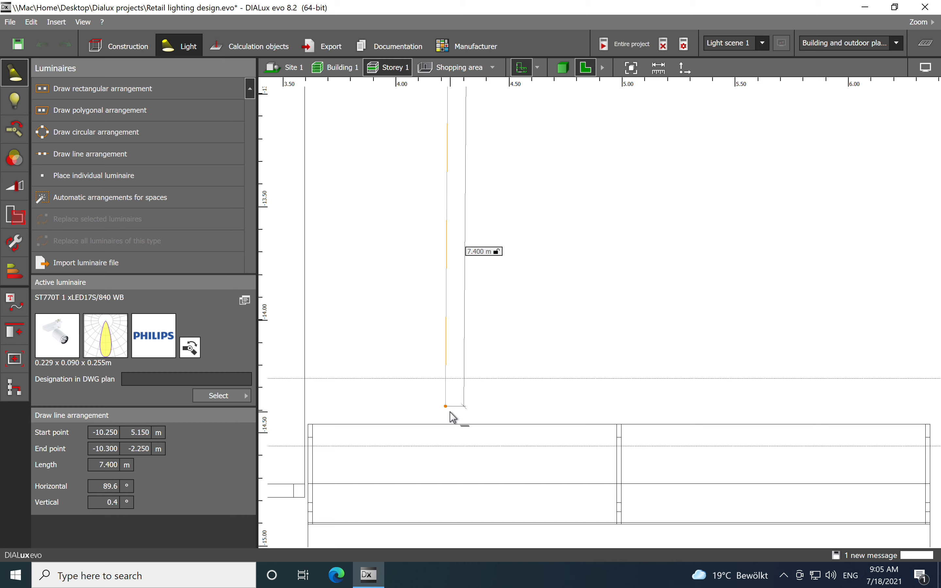
scroll(447, 414, "up", 5)
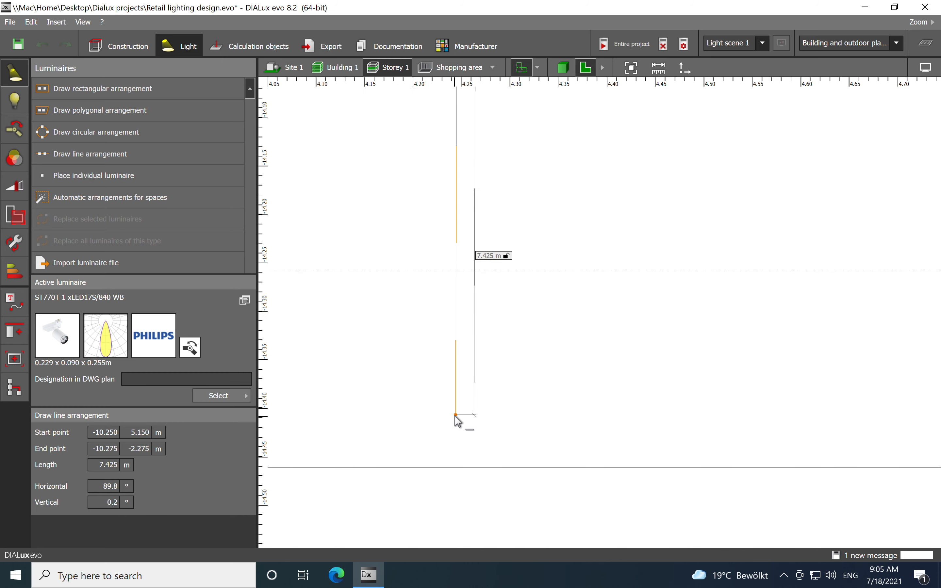
left_click(454, 433)
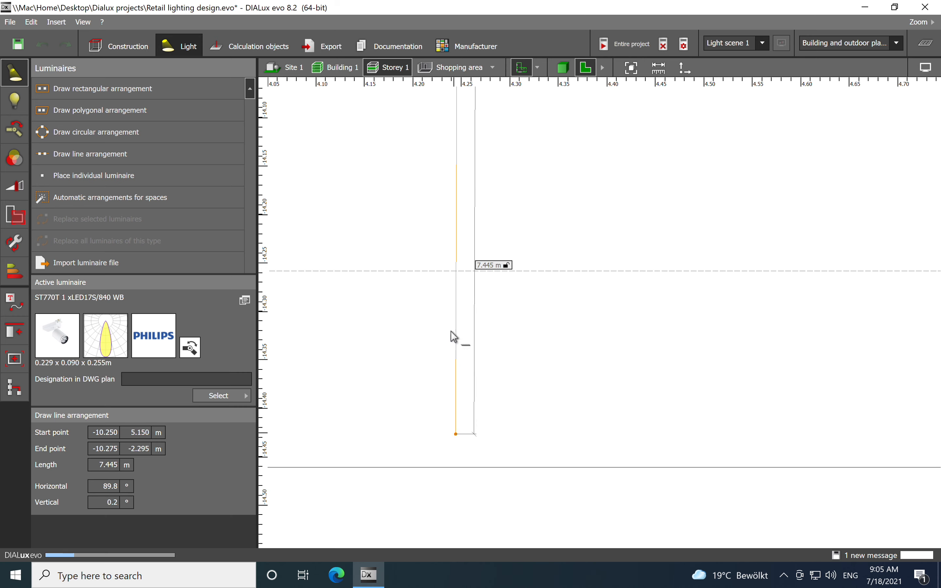
scroll(432, 296, "down", 10)
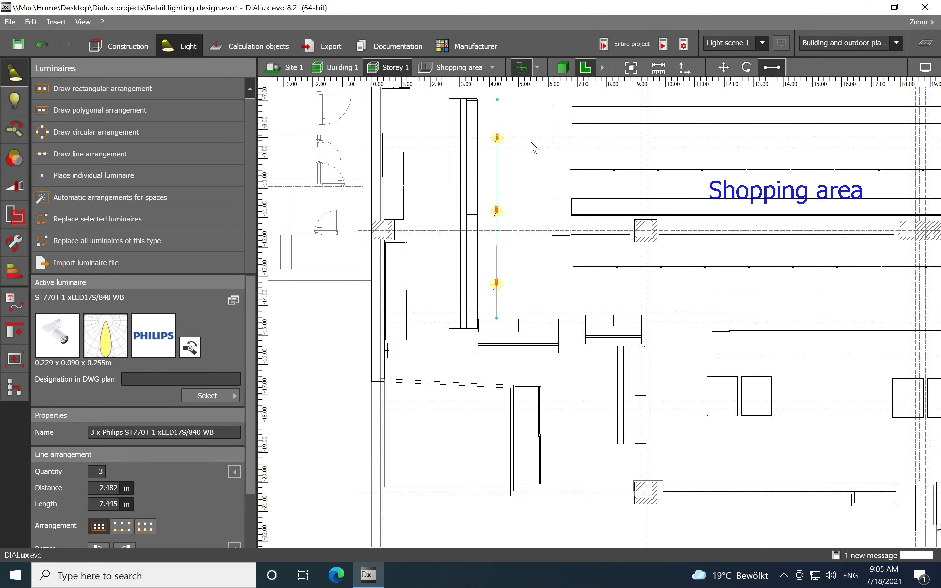
Set the quantity of spotlights in the line arrangement to 5
scroll(521, 237, "up", 5)
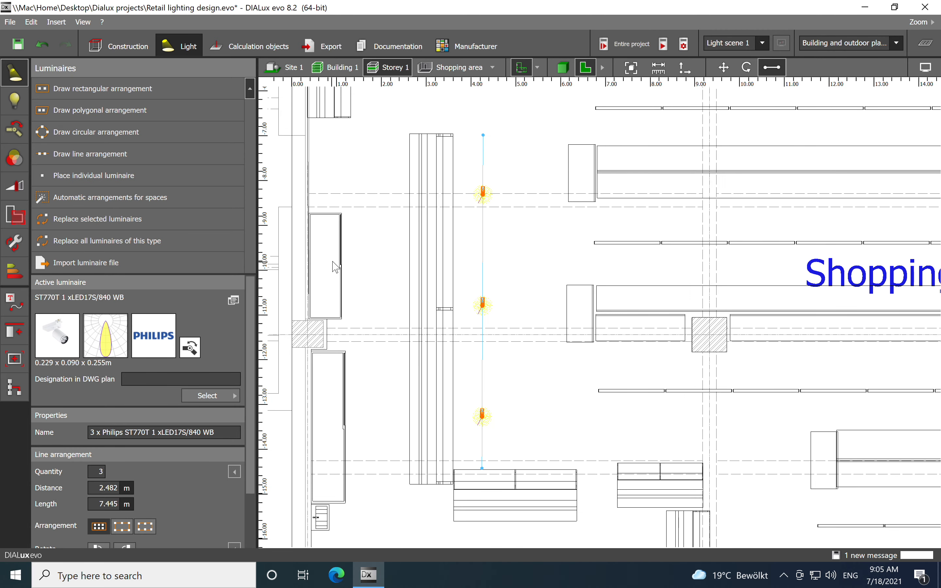
left_click(98, 471)
type("5")
key("Tab")
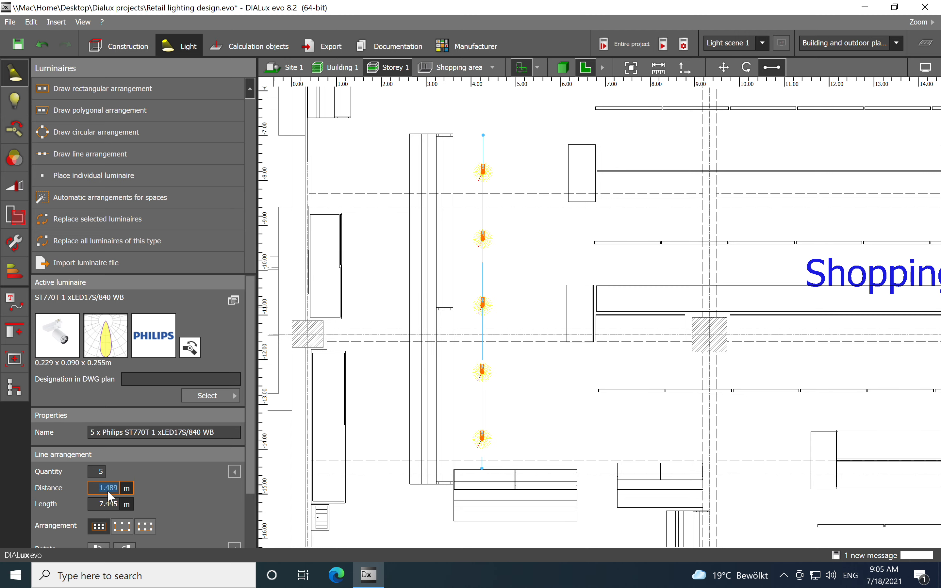
Measure the horizontal distance from the display counter's edge to the first spotlight of the line
scroll(486, 106, "up", 5)
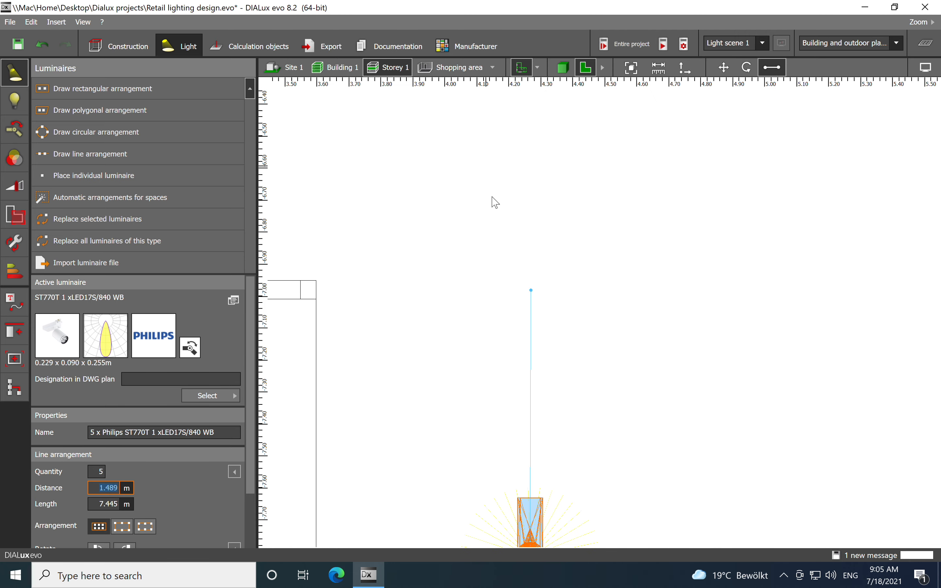
scroll(567, 331, "down", 2)
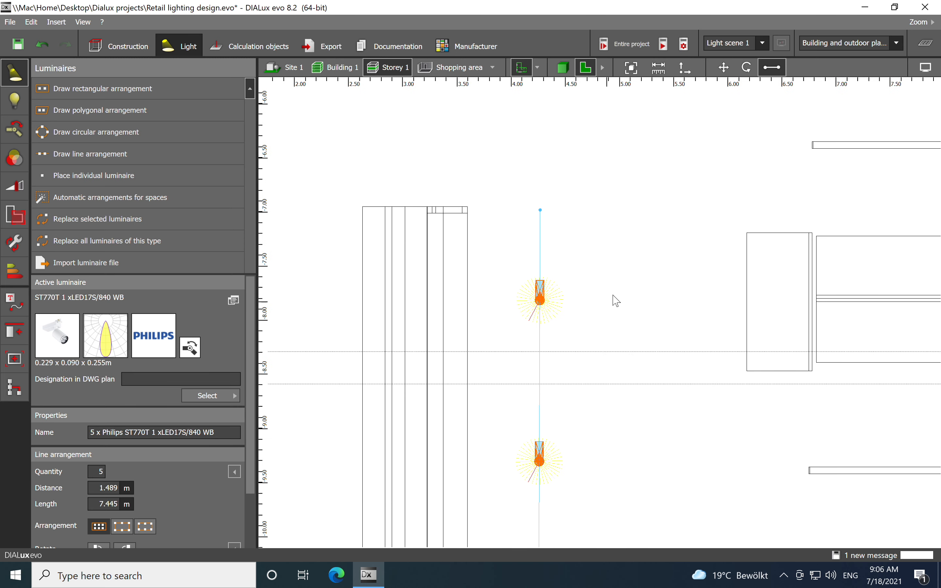
left_click(565, 309)
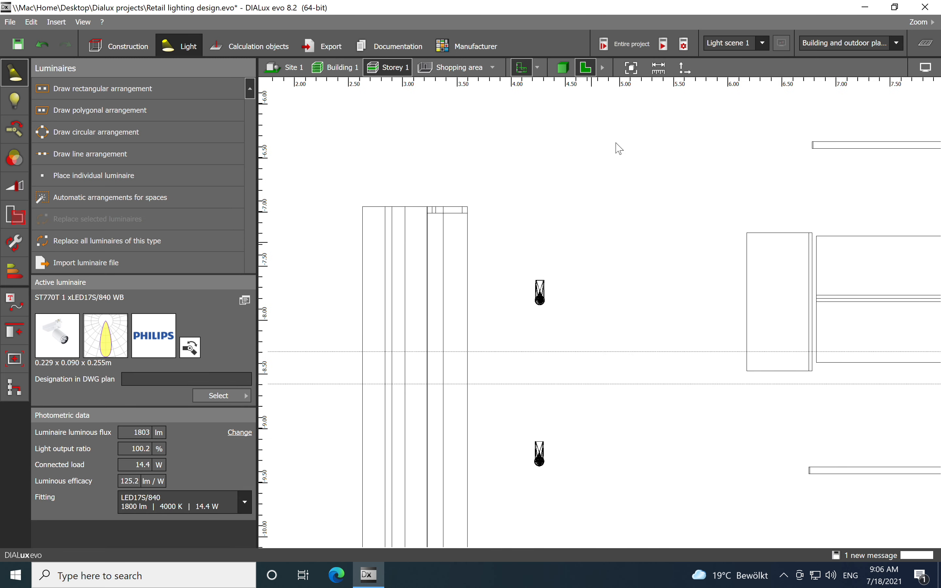
left_click(660, 72)
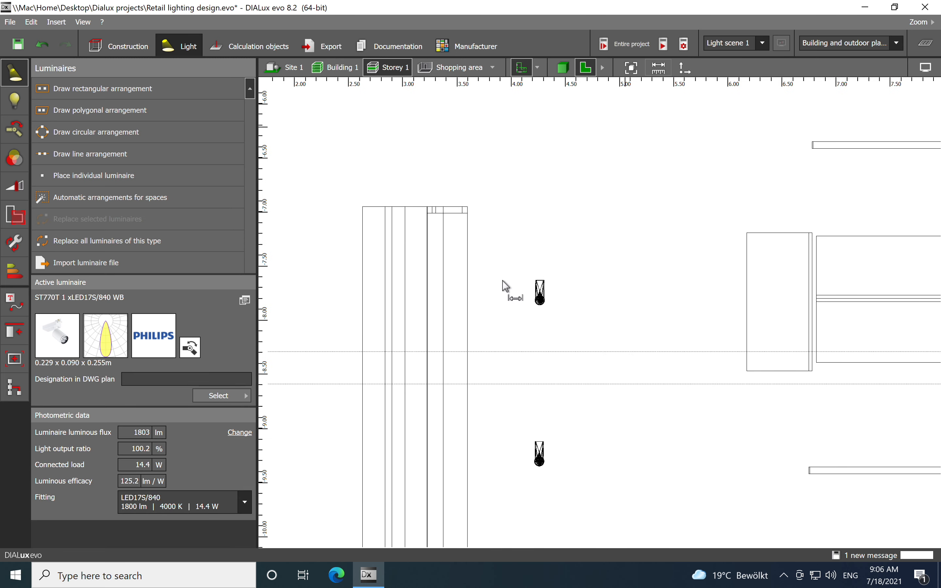
left_click(467, 278)
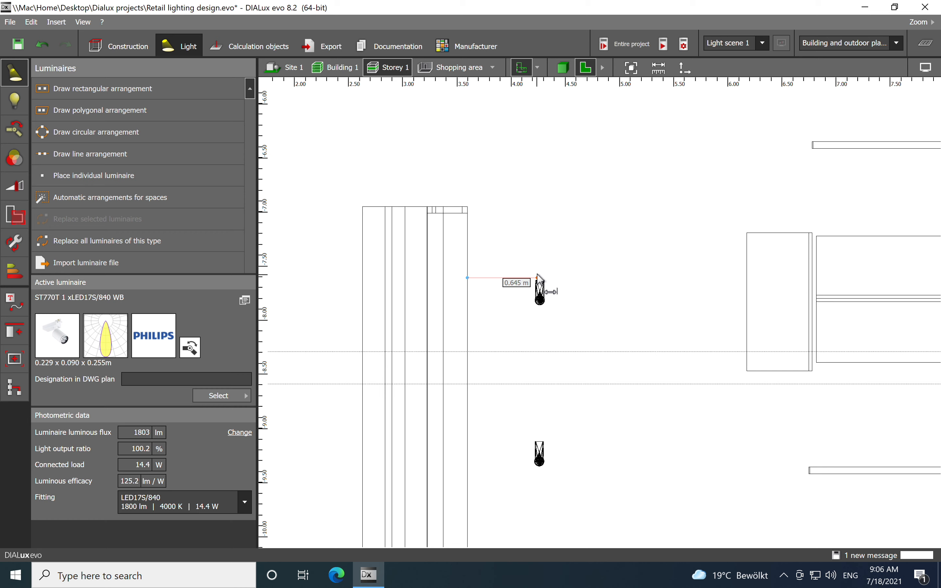
key("Escape")
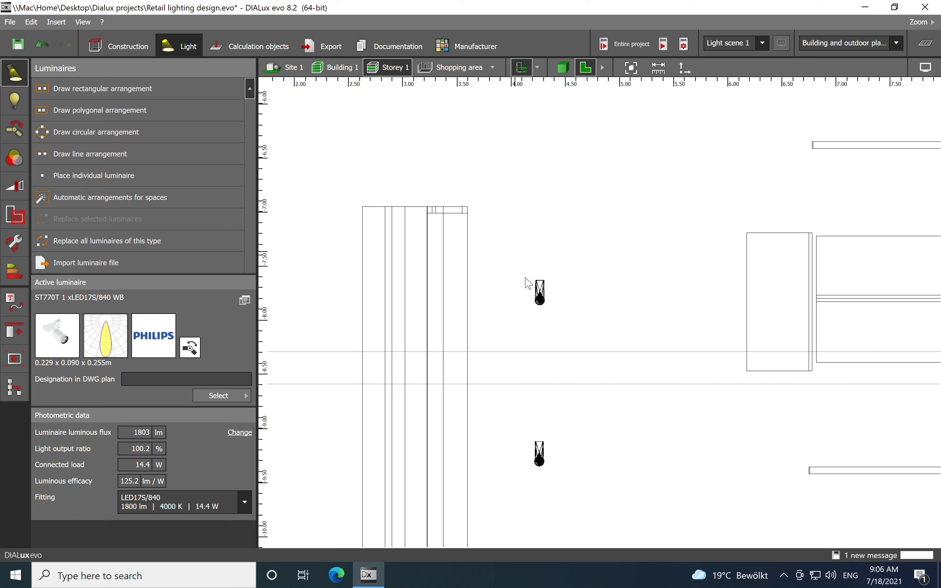
Move the line arrangement of spotlights horizontally away from the long display counter, to about 0.88 m from its edge
left_click(540, 295)
right_click(543, 295)
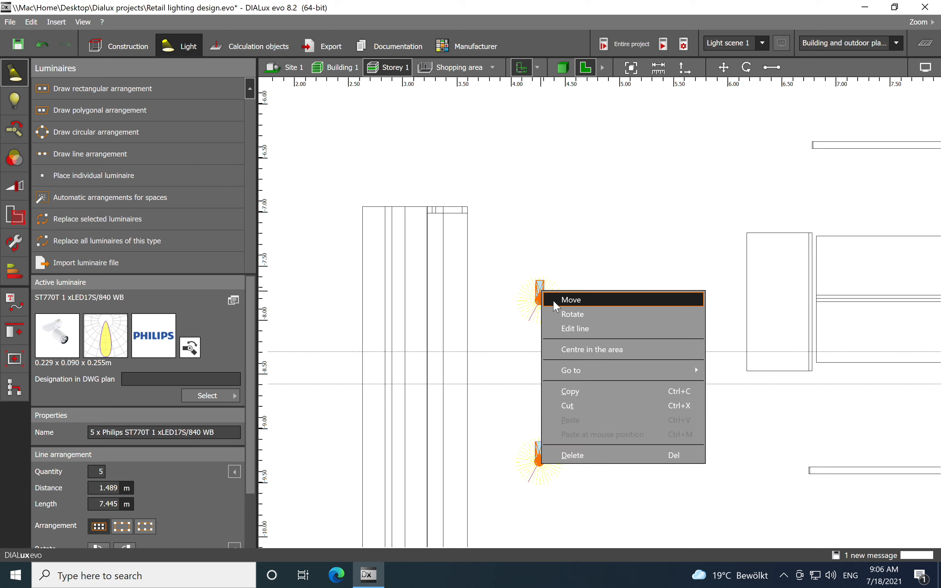
left_click(580, 304)
scroll(579, 313, "down", 7)
middle_click_drag(606, 453, 579, 355)
scroll(558, 304, "up", 6)
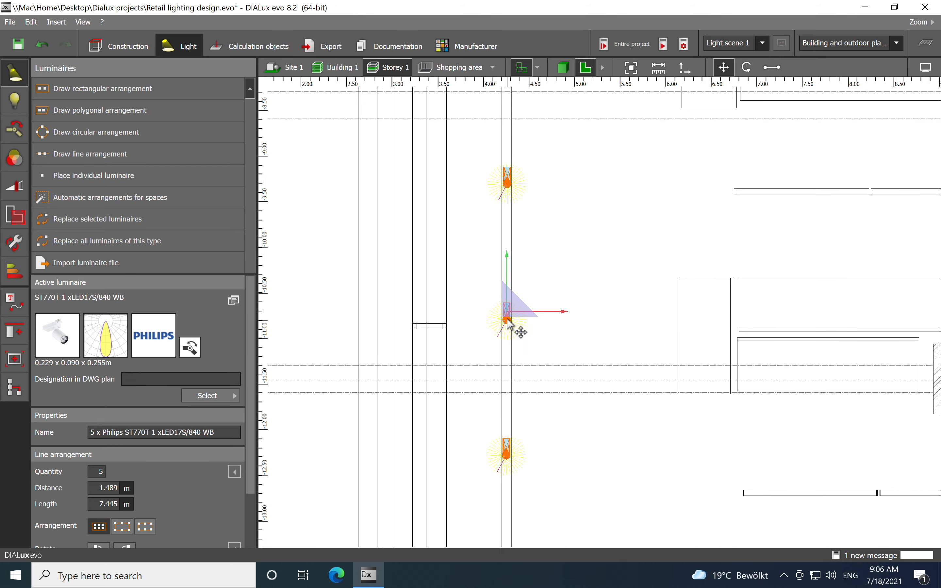
left_click_drag(511, 318, 535, 319)
left_click(589, 316)
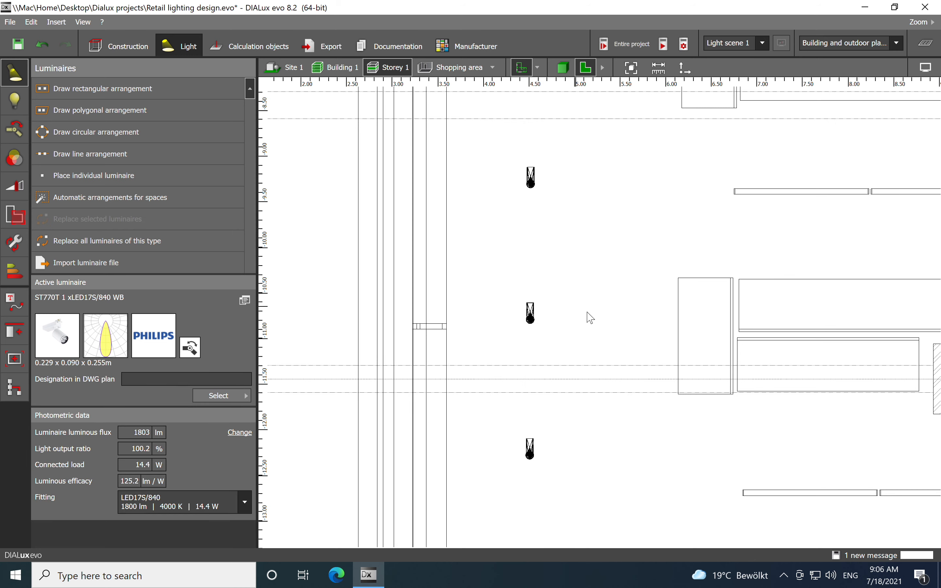
Measure the horizontal distance between a spotlight of the moved line and the display counter's customer-side edge
left_click(658, 68)
left_click(503, 168)
left_click(520, 167)
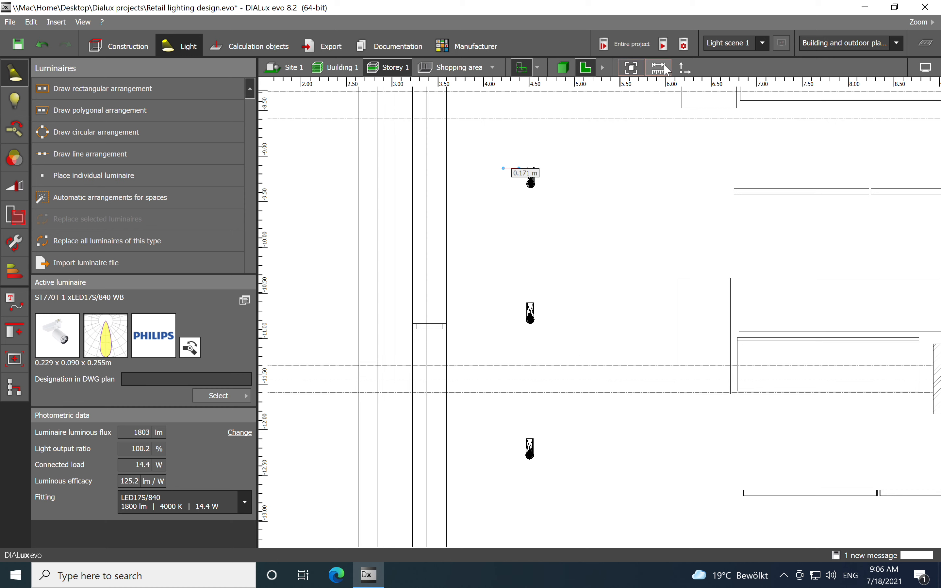
left_click(527, 168)
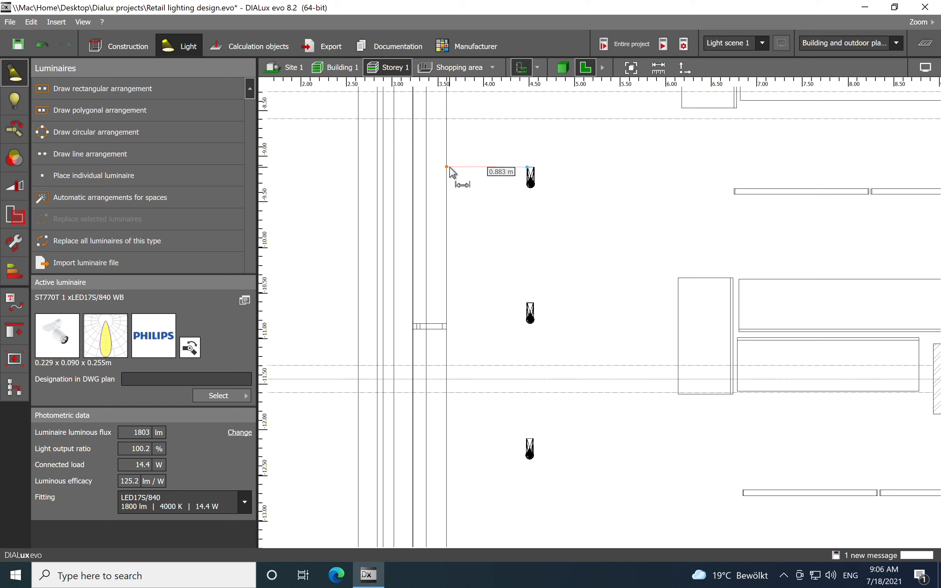
key("Escape")
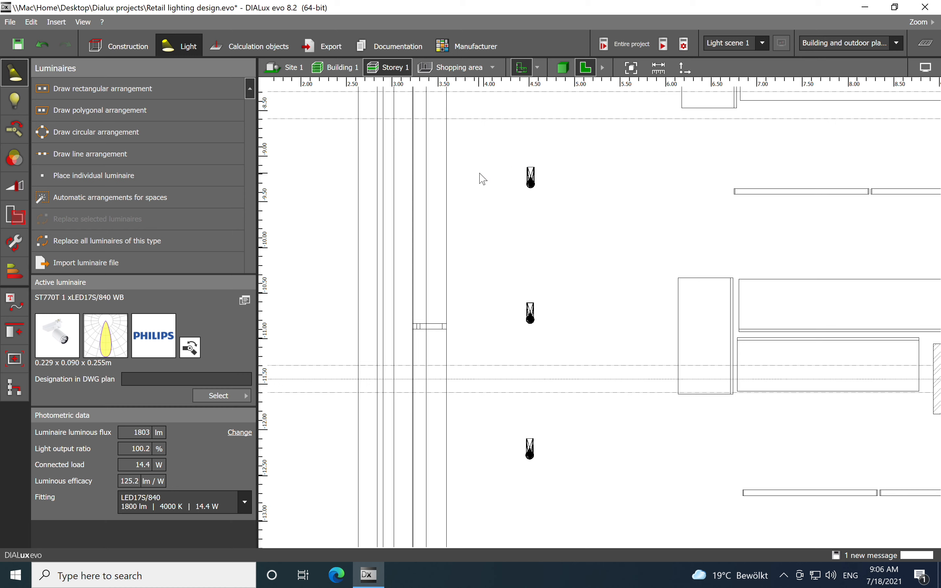
Move the spotlight line slightly farther away from the display counter, keeping it parallel to the counter's edge
right_click(532, 179)
left_click(549, 185)
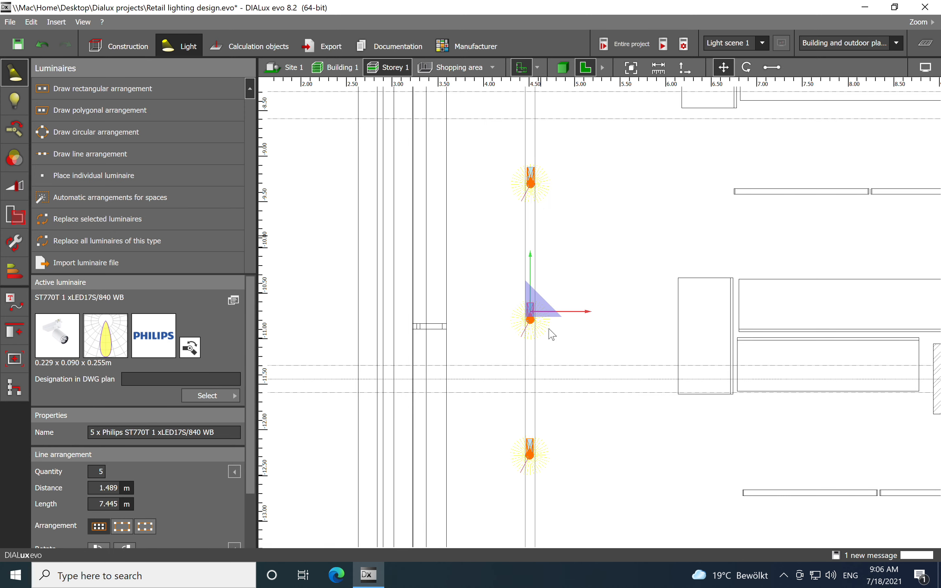
left_click_drag(532, 311, 542, 310)
left_click(496, 230)
Measure again from the repositioned spotlight line toward the display counter's edge
left_click(661, 70)
left_click(537, 167)
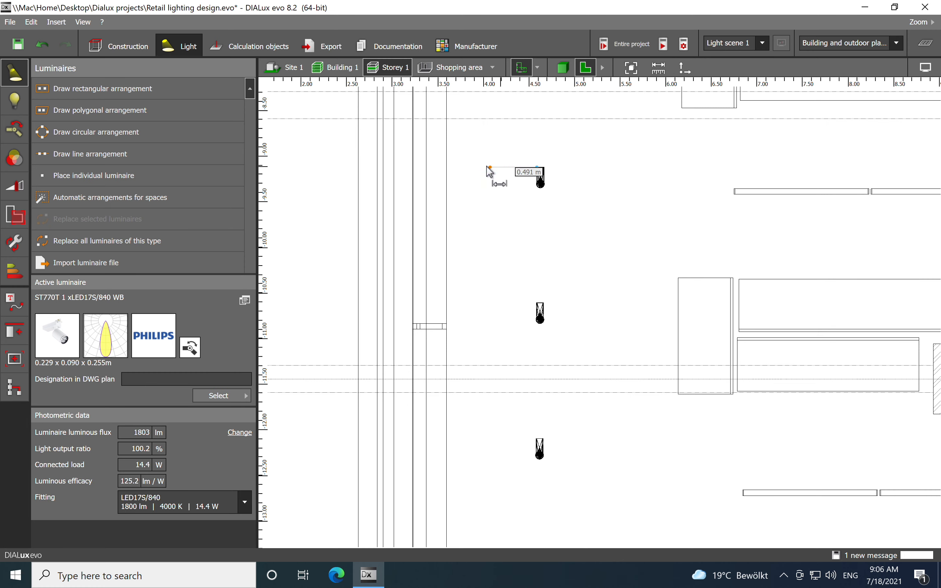
key("Escape")
scroll(577, 255, "down", 3)
scroll(533, 202, "up", 2)
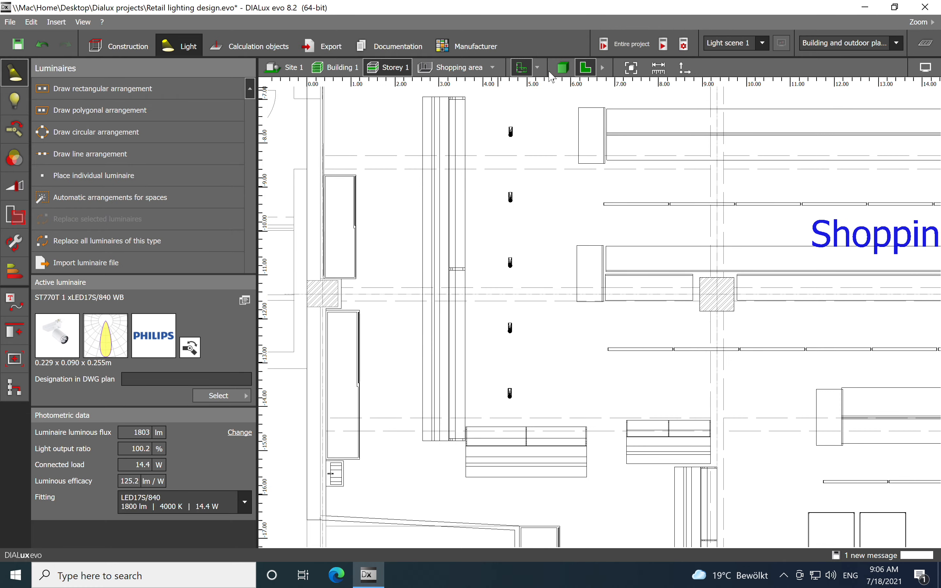
Show the storey in 3D and select the line of five spotlights beside the long display counter
left_click(562, 67)
middle_click_drag(612, 264, 723, 229)
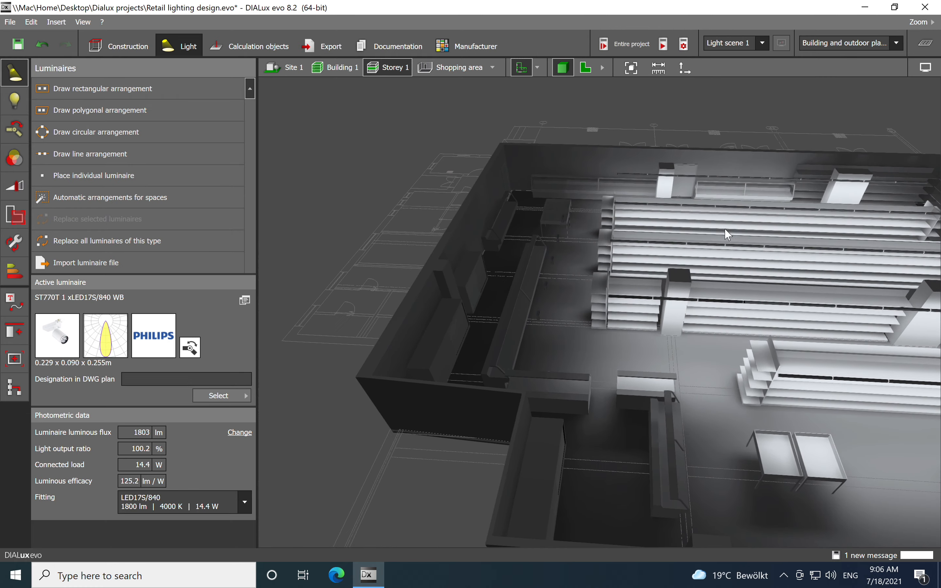
scroll(521, 298, "up", 2)
scroll(621, 376, "up", 3)
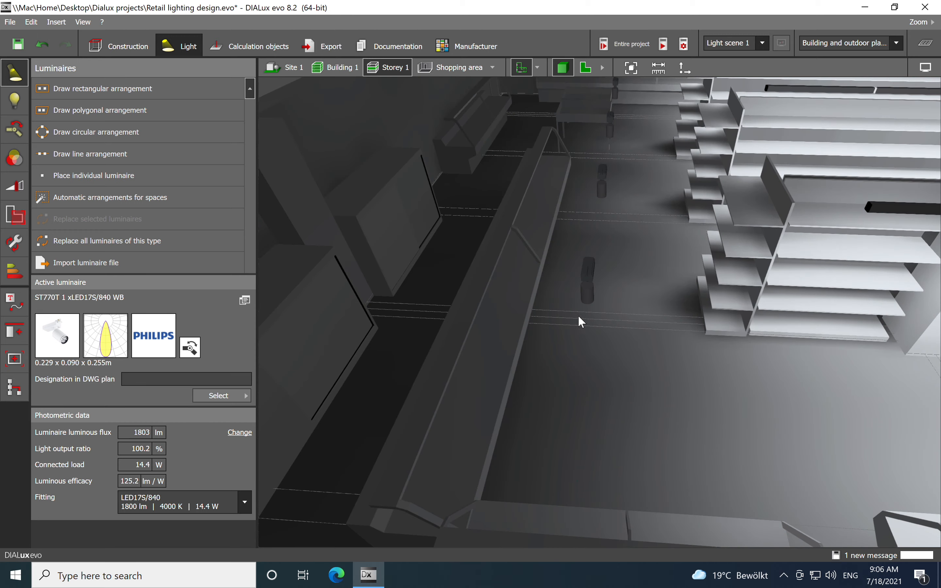
left_click(592, 292)
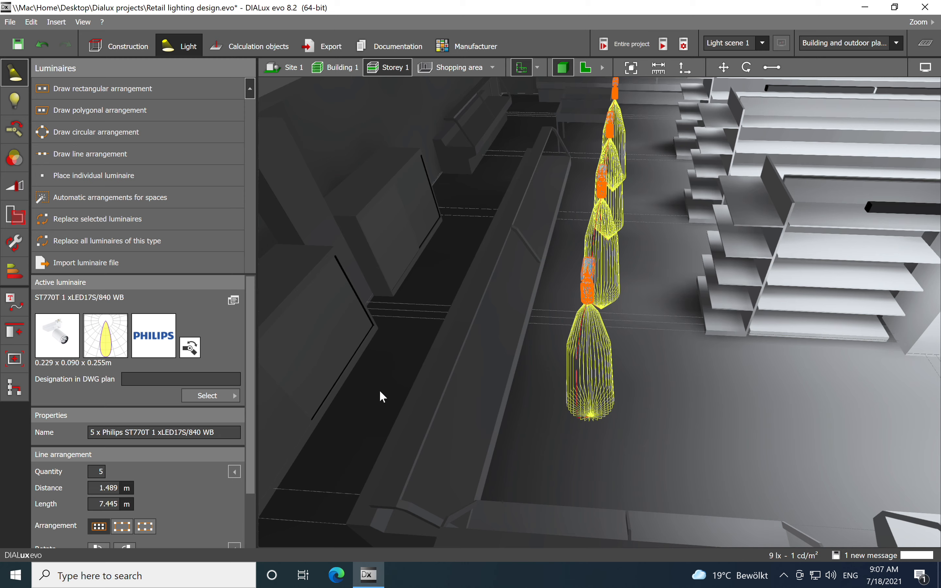
scroll(251, 349, "down", 3)
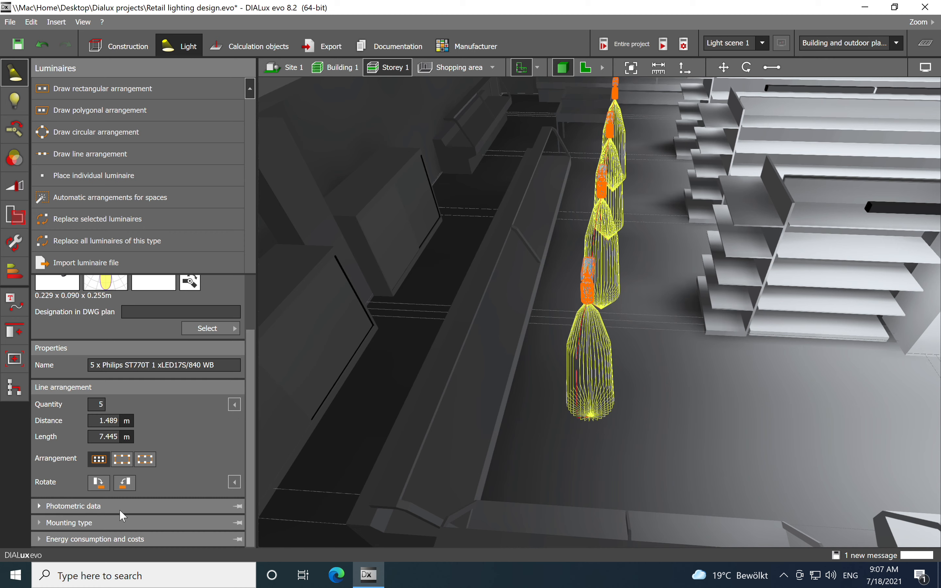
Show the arrangement's numeric rotation values and turn the spotlights in 90° increments to a third element rotation value of -90°
left_click(128, 487)
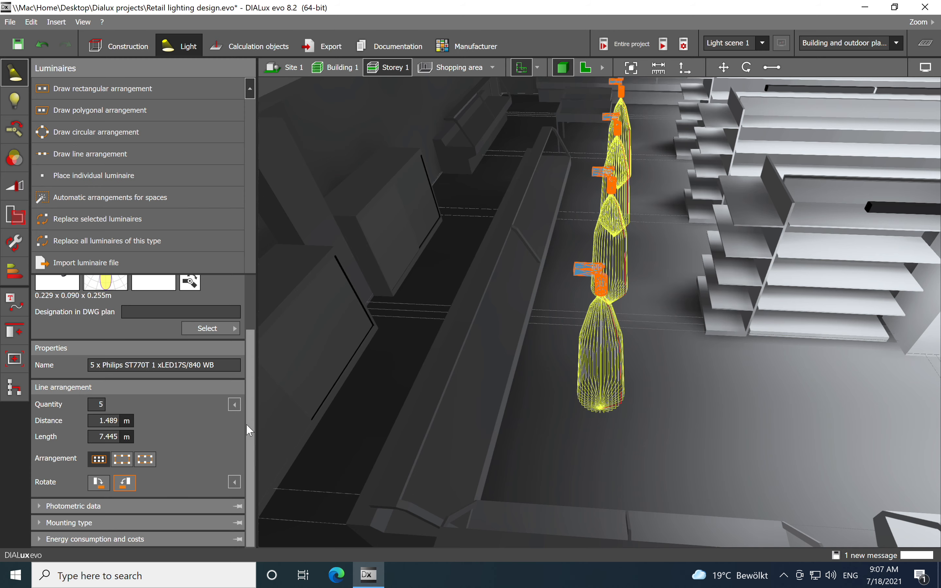
left_click(234, 482)
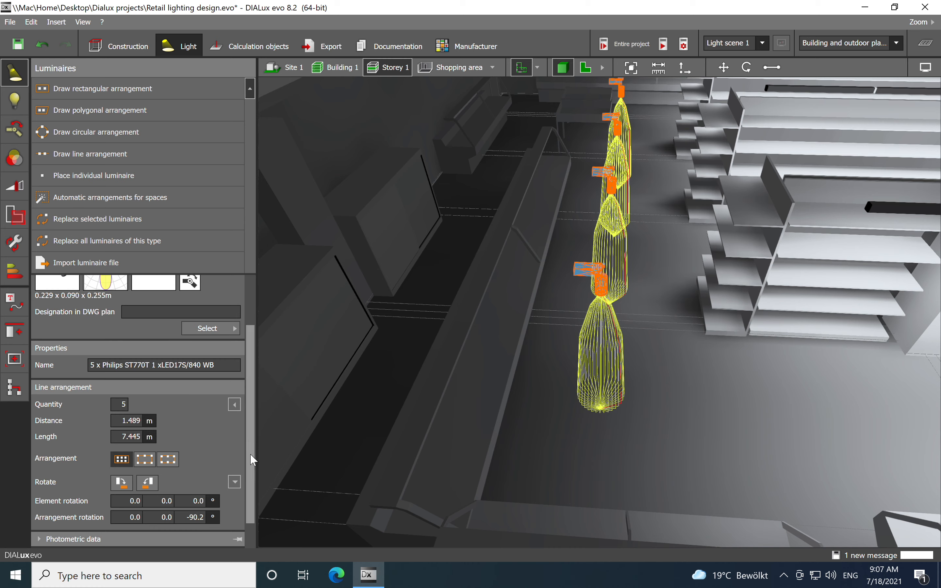
left_click(148, 483)
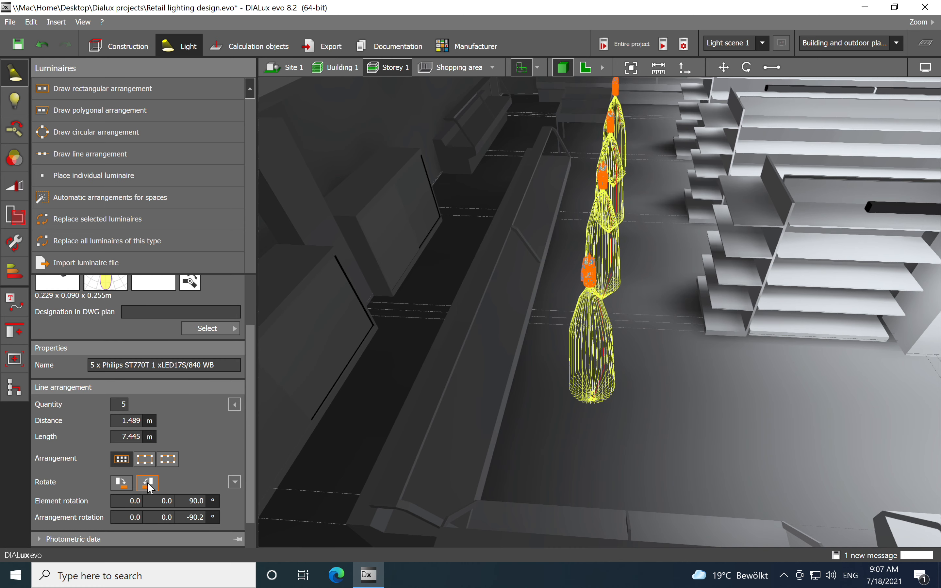
left_click(147, 482)
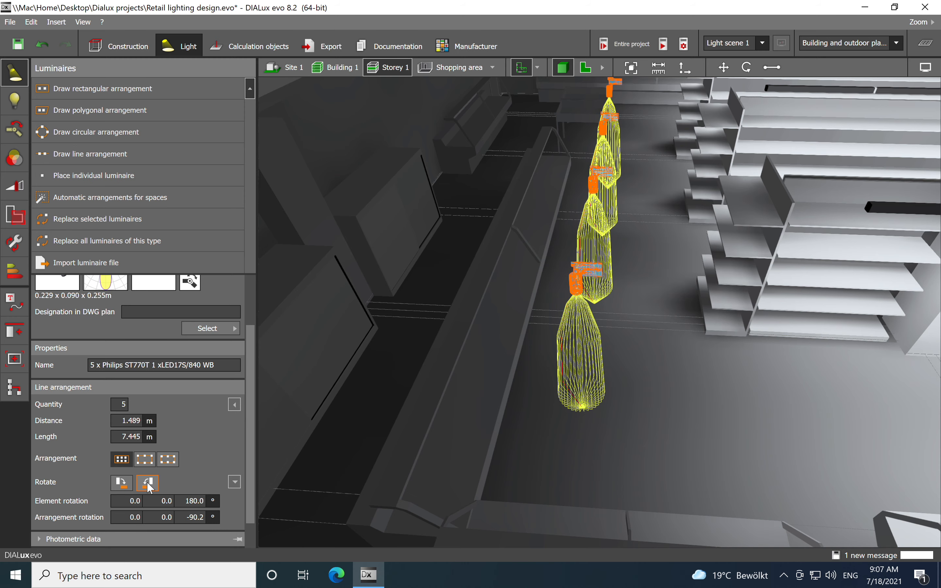
left_click(147, 481)
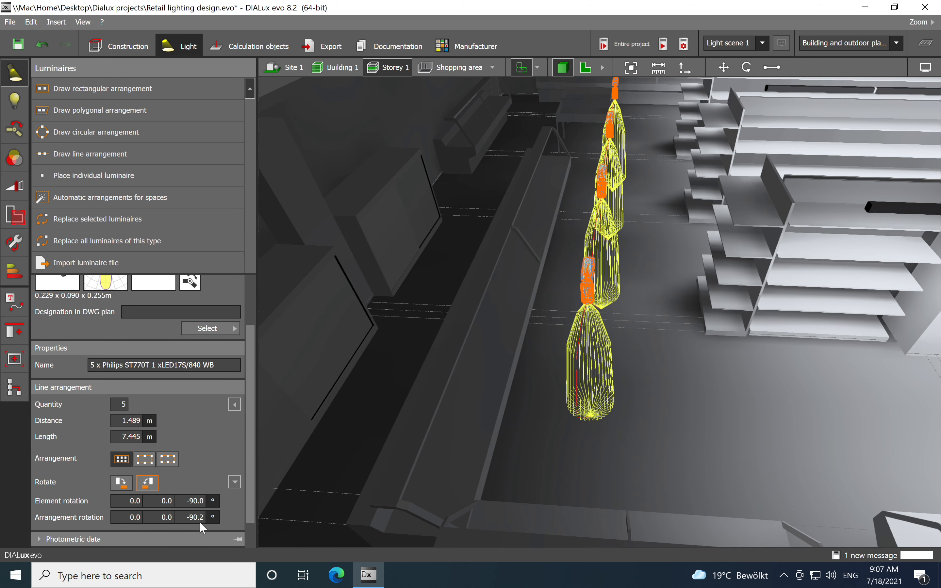
Try tilting the spotlights with a second element rotation value of 25°
left_click(168, 502)
type("25")
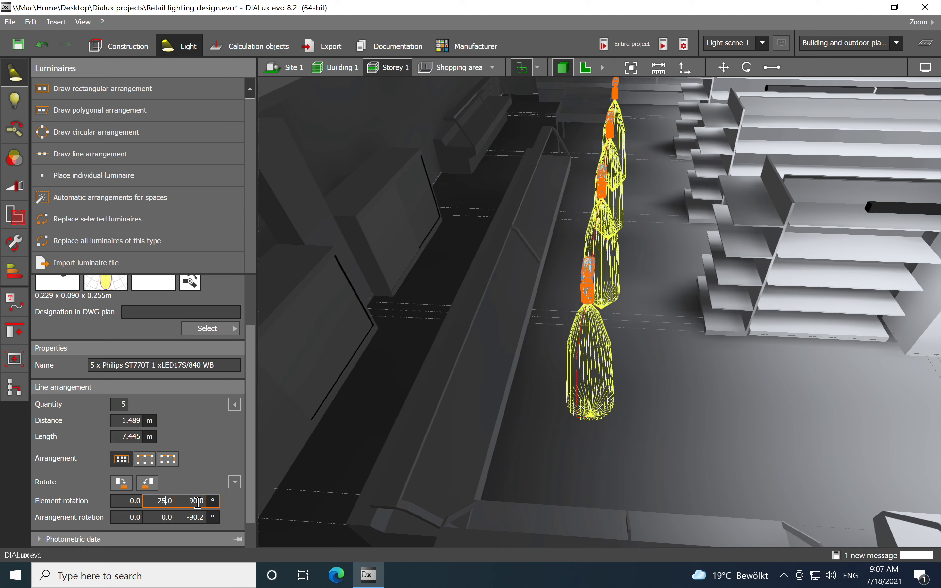
left_click(133, 502)
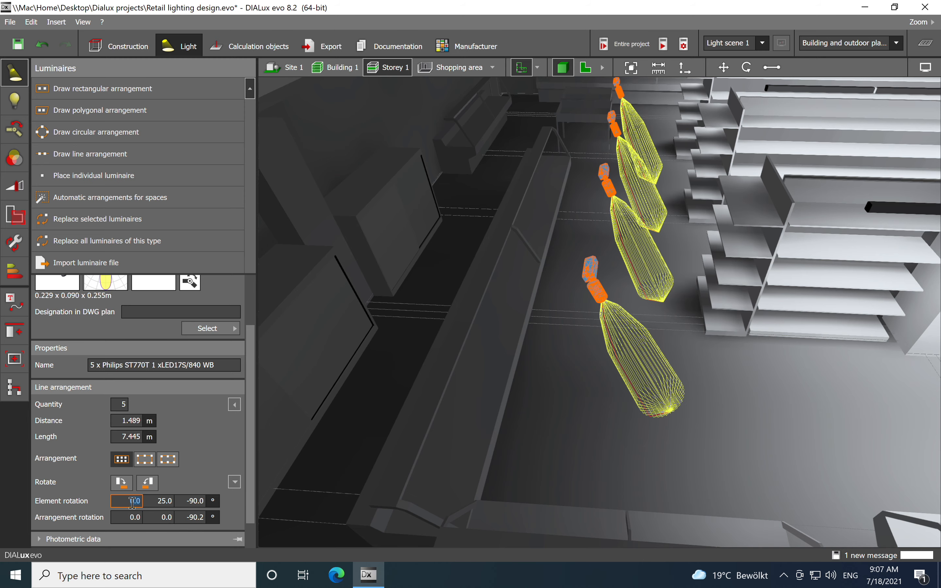
key("Tab")
Set the second element rotation value of the spotlight line to -25° so the beams aim at the display counter
left_click(195, 502)
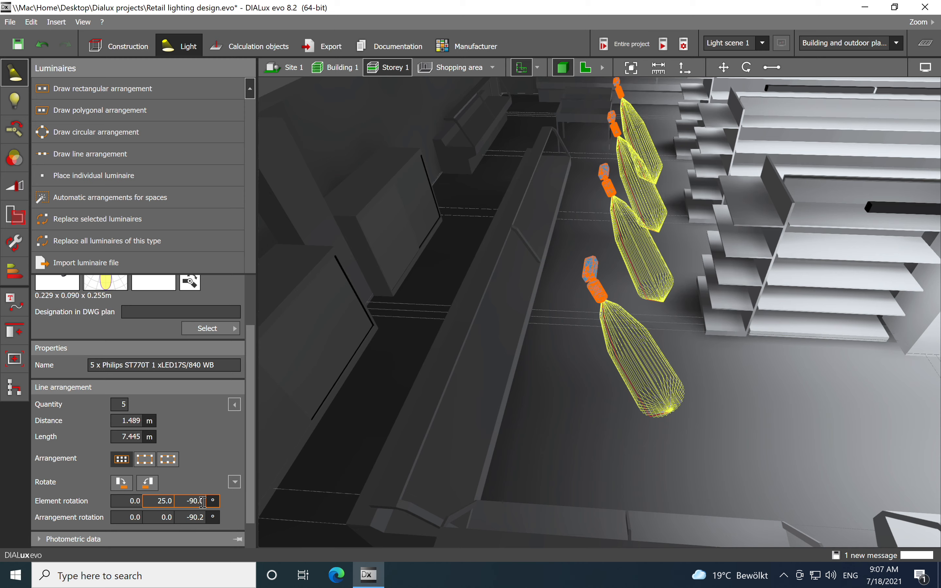
double_click(200, 502)
right_click(194, 502)
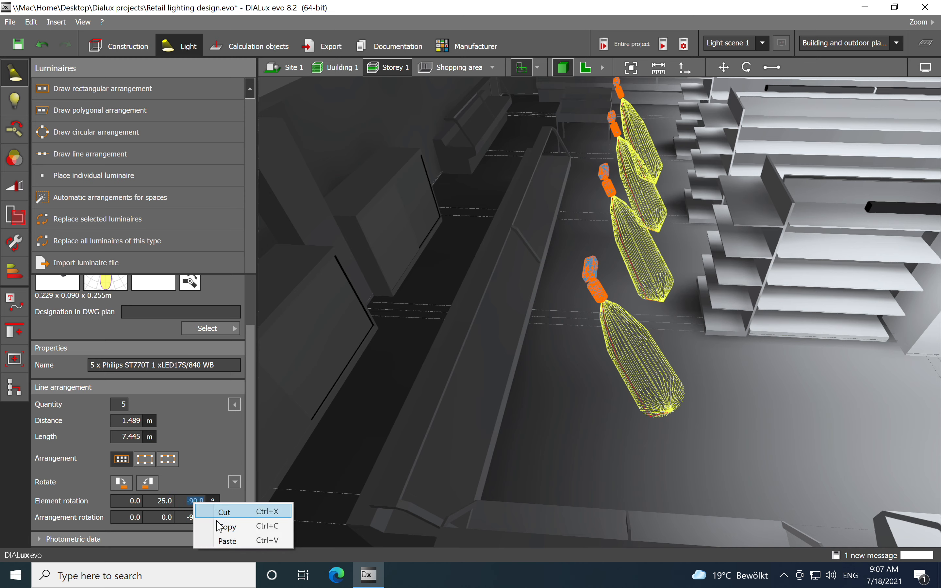
left_click(228, 526)
double_click(170, 501)
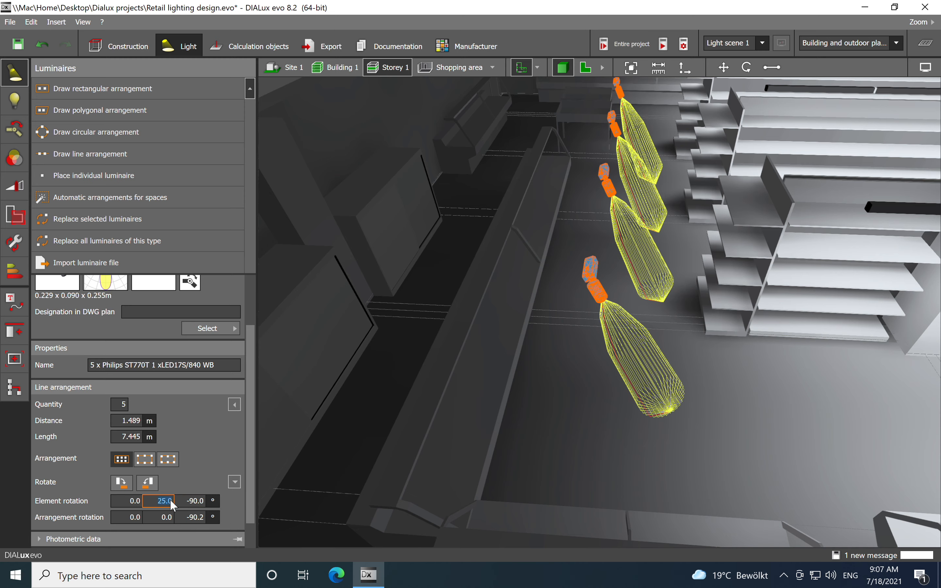
right_click(172, 503)
left_click(186, 536)
key("BackSpace")
type("25")
left_click(129, 500)
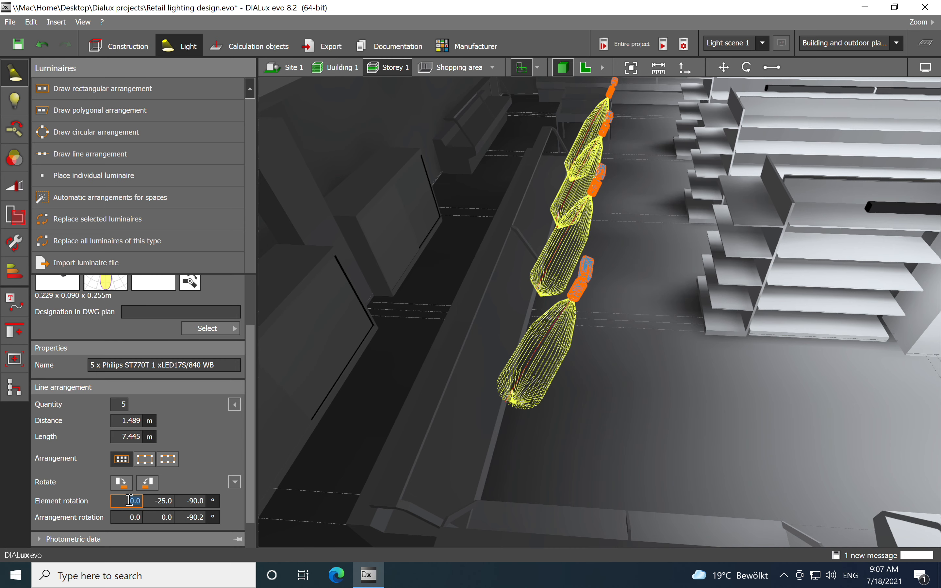
Examine from several 3D viewpoints how the tilted spotlight beams fall on the display counter
right_click_drag(589, 465, 678, 443)
middle_click_drag(514, 435, 696, 388)
right_click_drag(485, 453, 522, 413)
right_click_drag(575, 489, 559, 470)
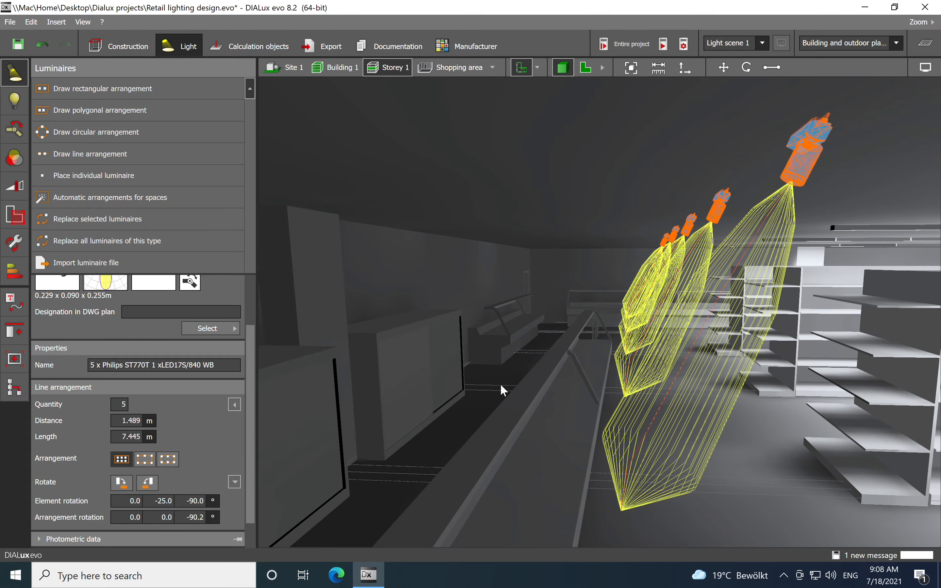
scroll(500, 384, "down", 3)
right_click_drag(496, 368, 510, 417)
scroll(558, 384, "up", 2)
middle_click_drag(558, 384, 594, 386)
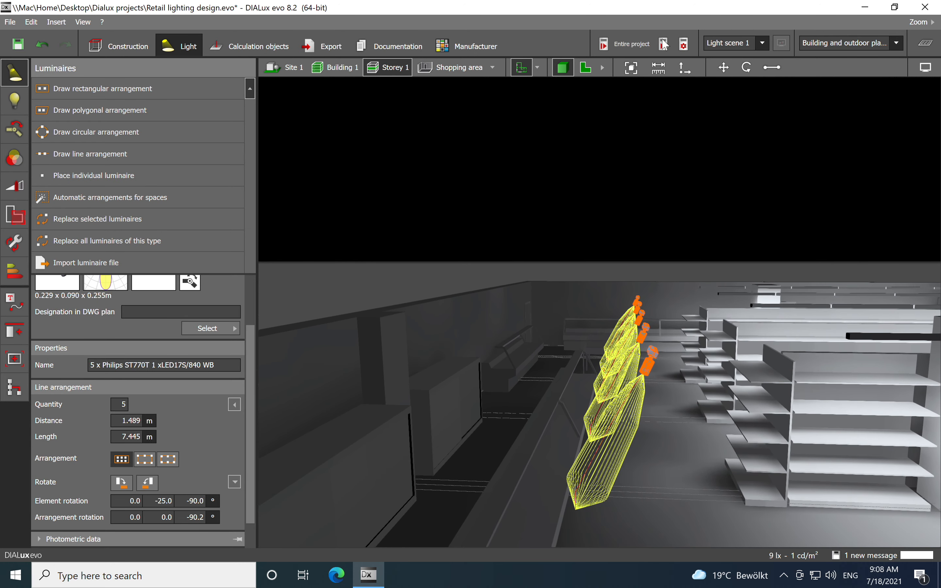
Calculate the lighting of the entire project and hide the results overview
left_click(632, 48)
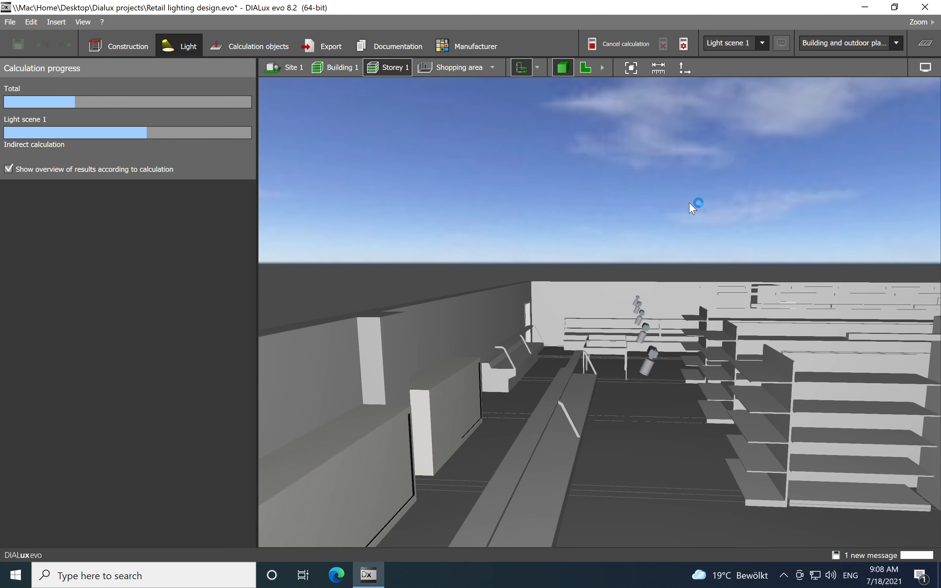
scroll(602, 412, "down", 2)
right_click_drag(649, 445, 636, 485)
scroll(676, 406, "up", 1)
scroll(676, 406, "up", 1)
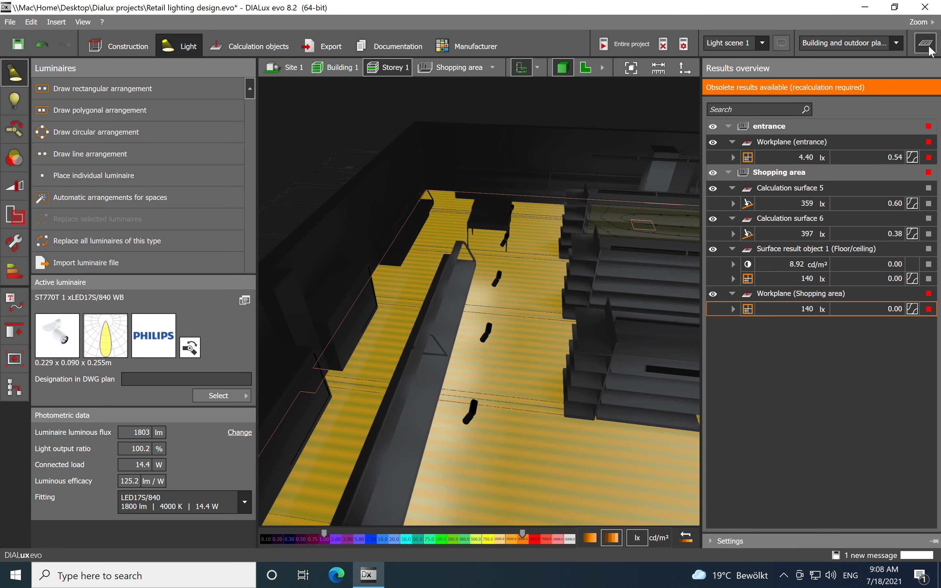
left_click(932, 48)
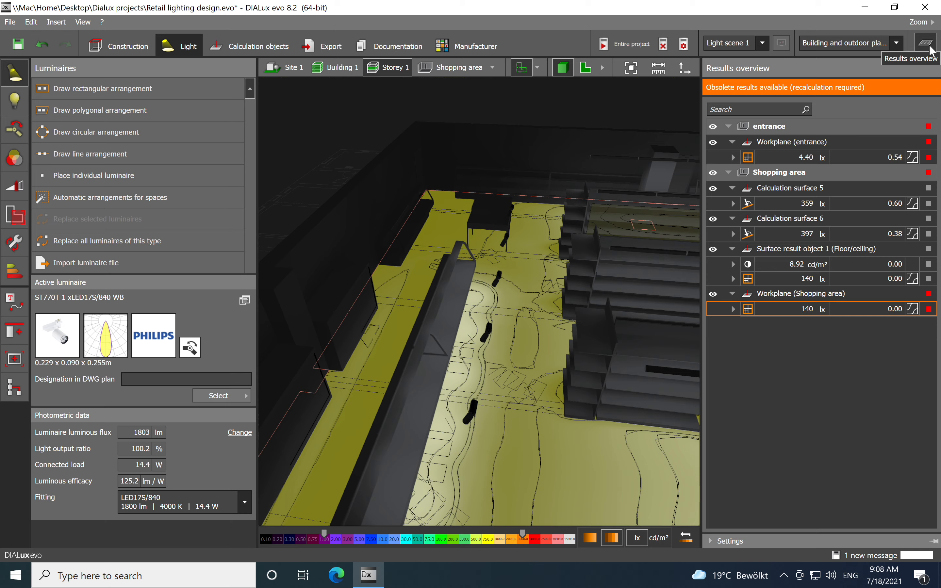
left_click(929, 45)
Turn on the false colour display for the 3D view of the illuminated display counter
right_click_drag(692, 451, 572, 317)
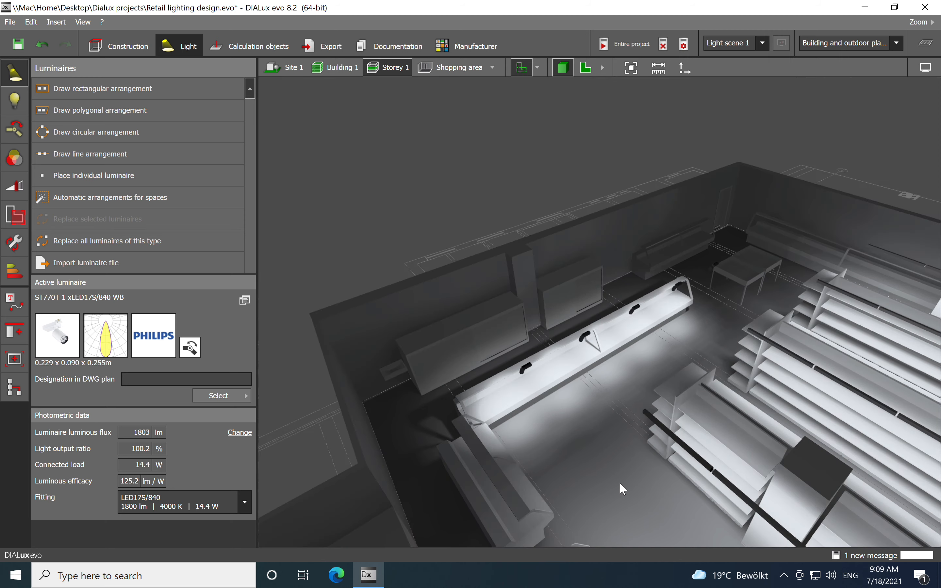
right_click_drag(622, 487, 564, 427)
scroll(546, 400, "up", 5)
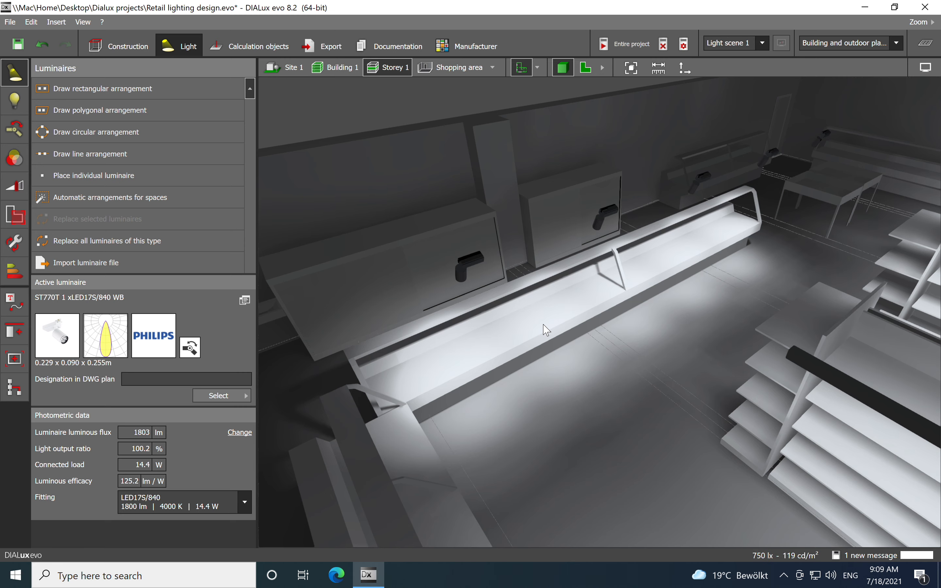
left_click(925, 67)
left_click(858, 84)
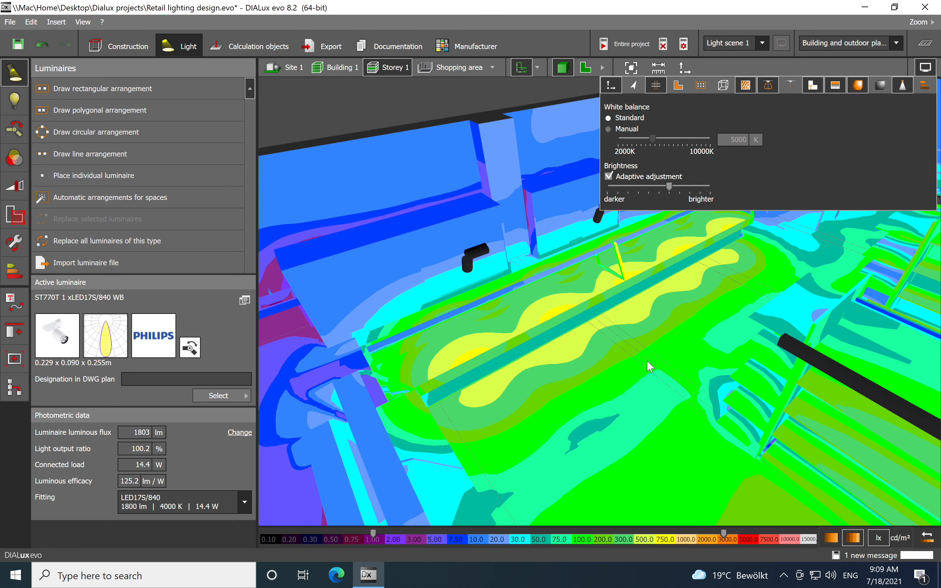
left_click(664, 370)
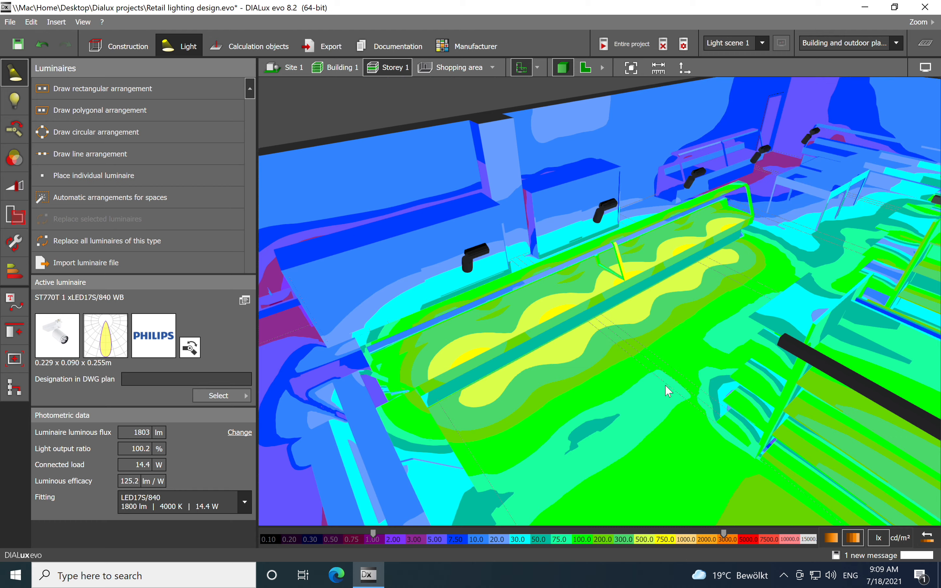
Examine the false colour illuminance distribution along the display counter and the floor in front of it
scroll(663, 380, "down", 2)
right_click_drag(645, 390, 575, 276)
scroll(612, 267, "down", 3)
middle_click_drag(612, 267, 615, 339)
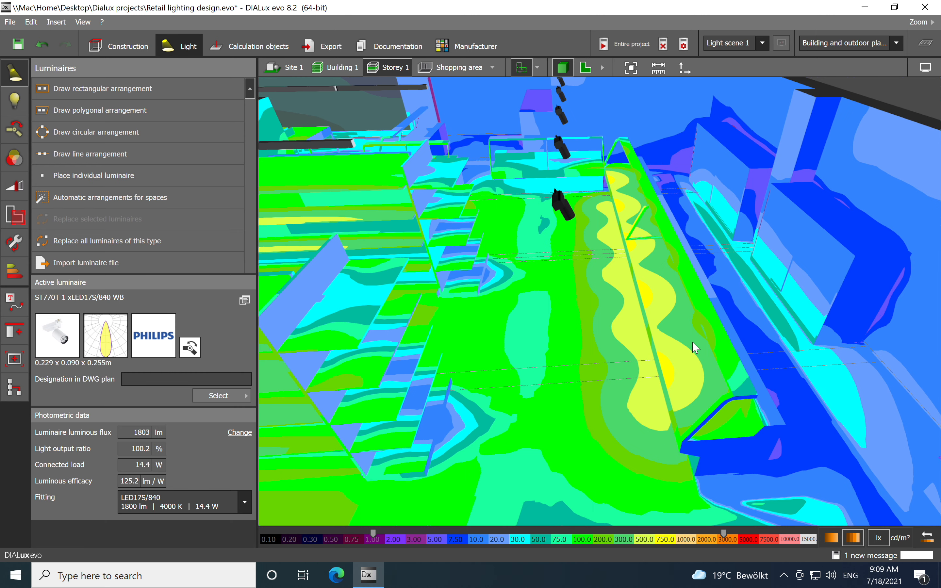
mouse_move(703, 358)
middle_click_drag(656, 259, 653, 303)
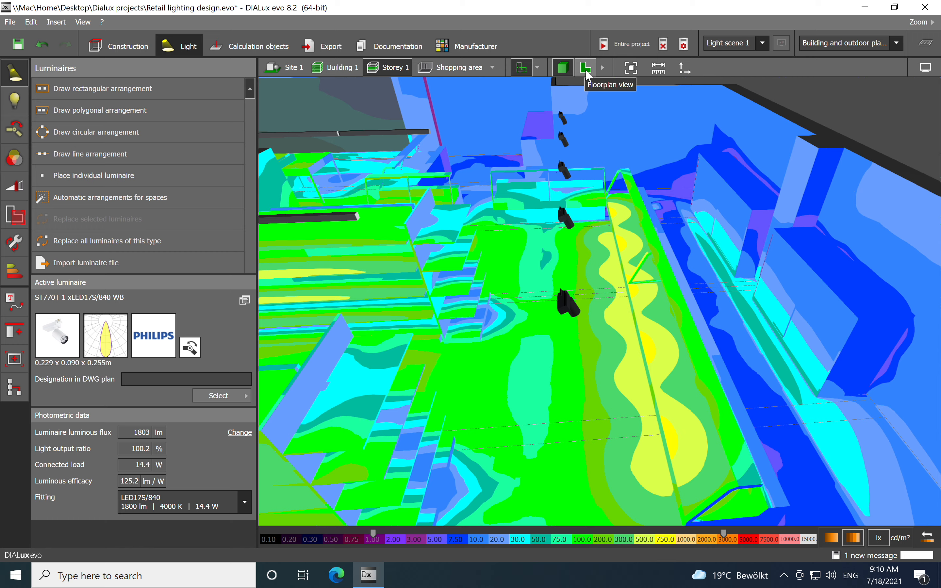
Switch from the 3D display to the floorplan view of the storey
left_click(926, 75)
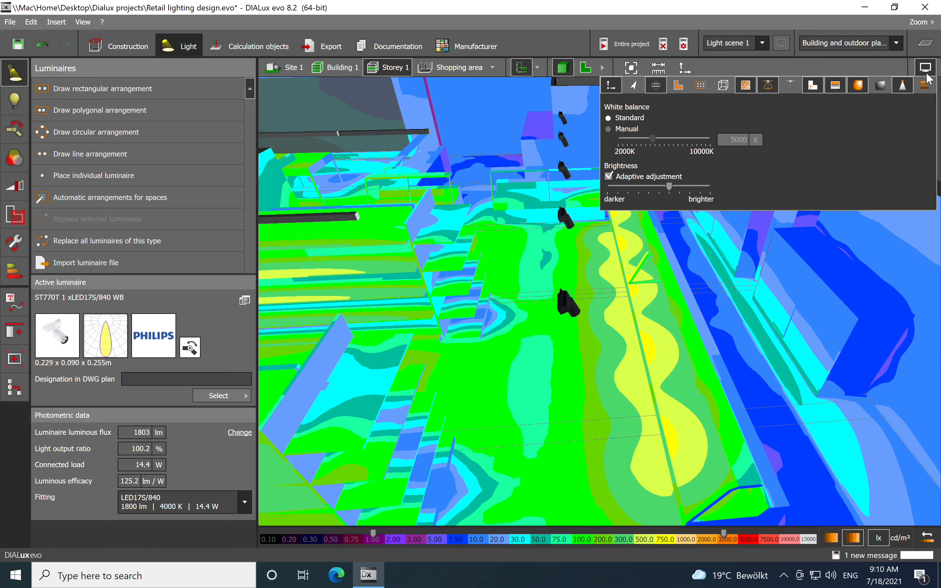
left_click(925, 69)
left_click(585, 67)
Edit the second element rotation angle of the existing row of five spotlights beside the long display counter
scroll(526, 224, "down", 2)
scroll(539, 172, "up", 5)
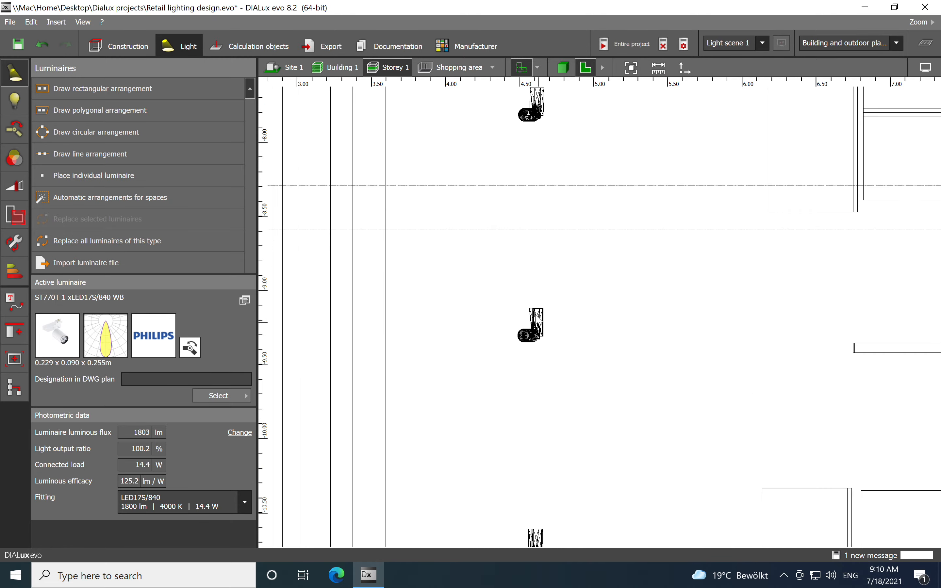
scroll(568, 226, "down", 3)
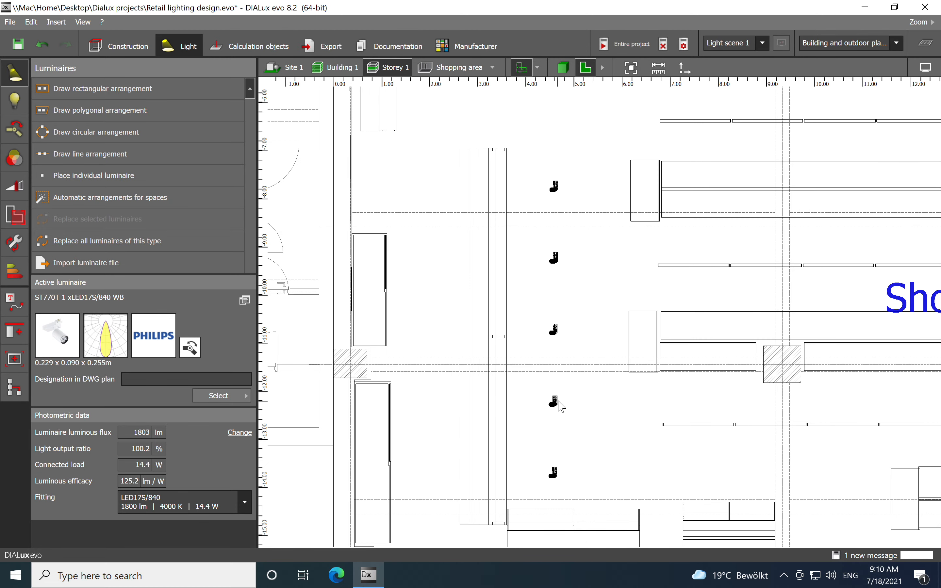
left_click(560, 405)
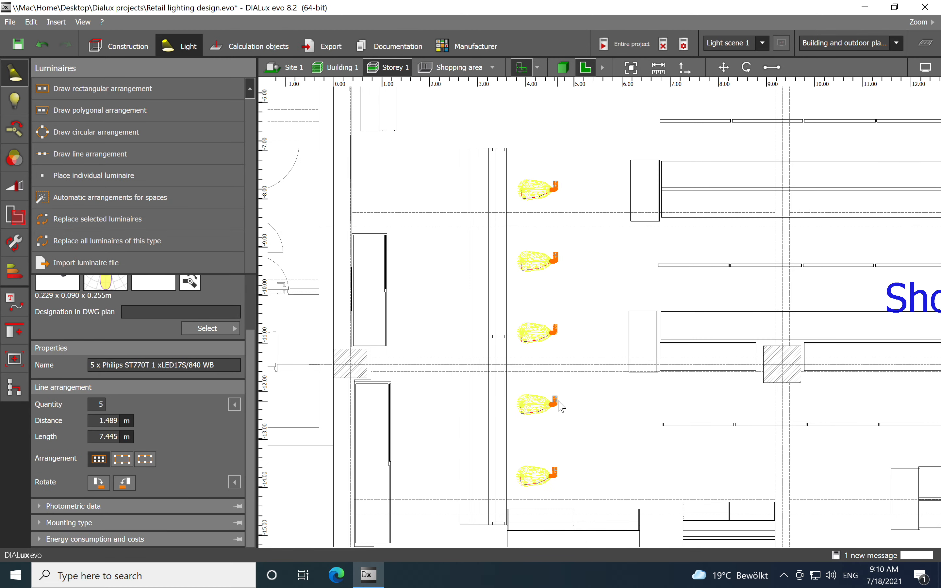
left_click(234, 482)
left_click(165, 502)
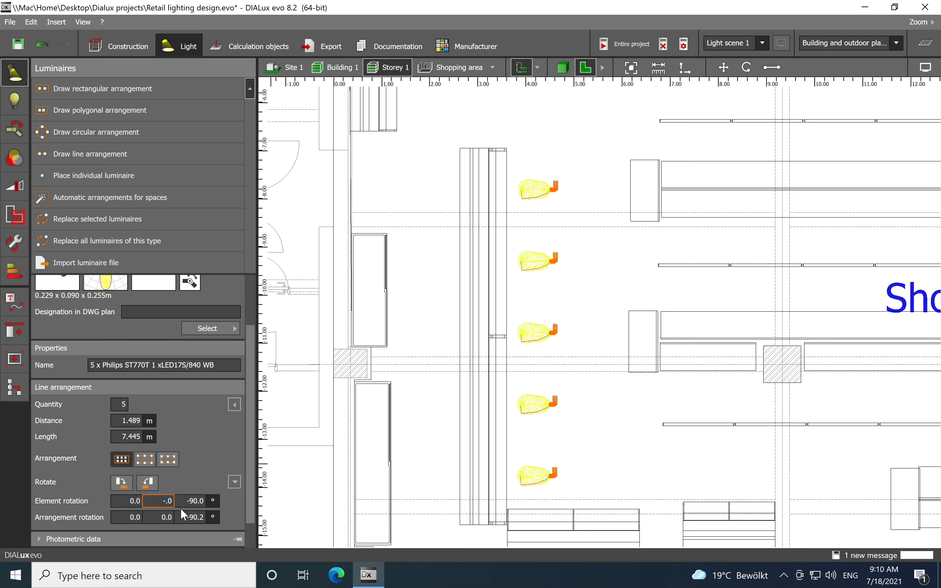
left_click(141, 502)
left_click(609, 274)
Draw a vertical line arrangement of three ST770T spotlights about 3.75 m long, between the short wall-side counter and the two square tables
scroll(554, 210, "down", 3)
scroll(554, 210, "up", 4)
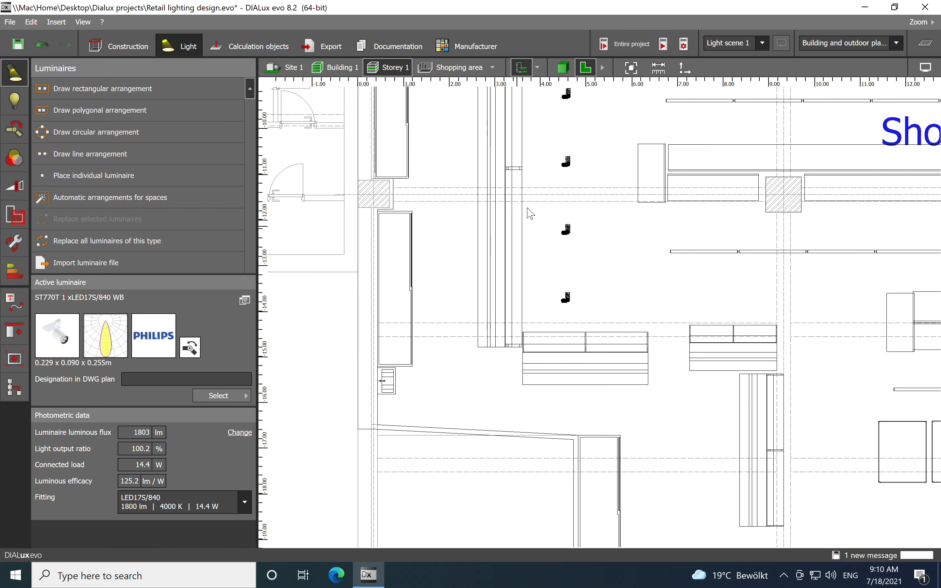
scroll(624, 261, "up", 1)
middle_click_drag(592, 317, 585, 336)
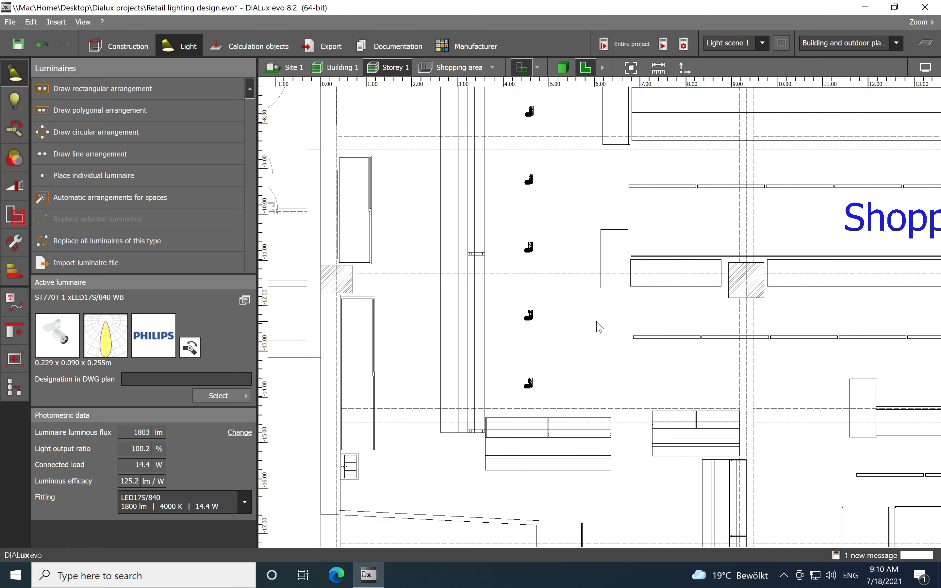
middle_click_drag(586, 170, 581, 351)
scroll(573, 256, "down", 3)
middle_click_drag(559, 221, 590, 284)
scroll(590, 284, "up", 1)
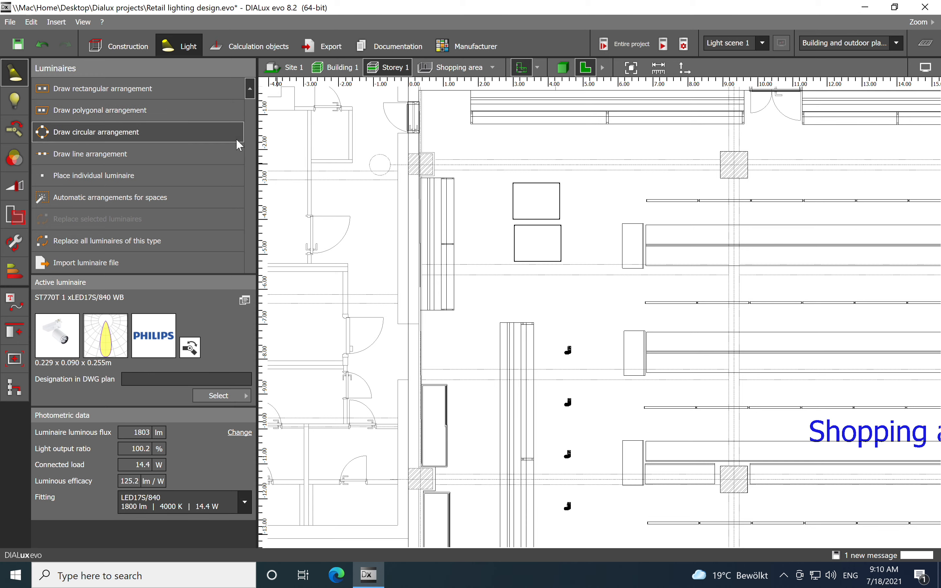
left_click(144, 161)
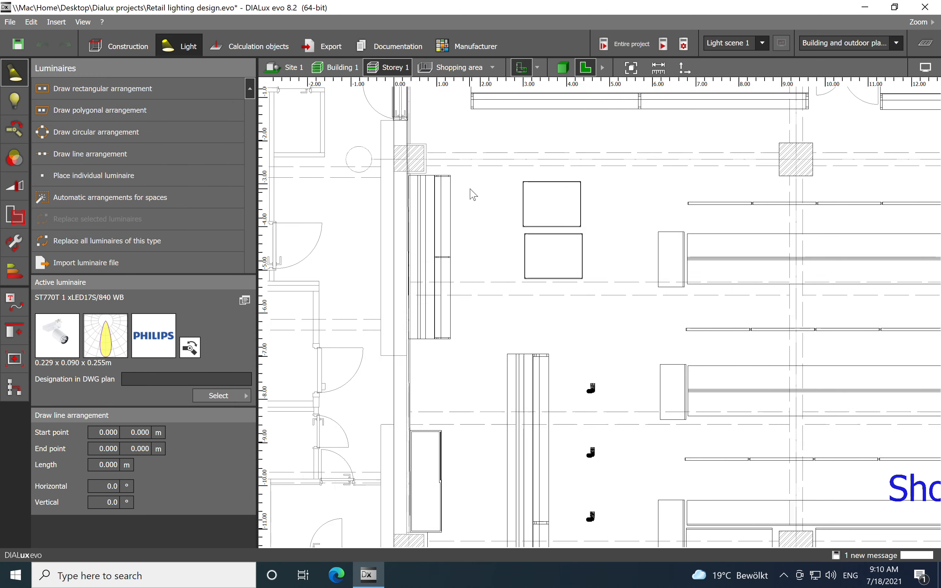
scroll(463, 194, "up", 3)
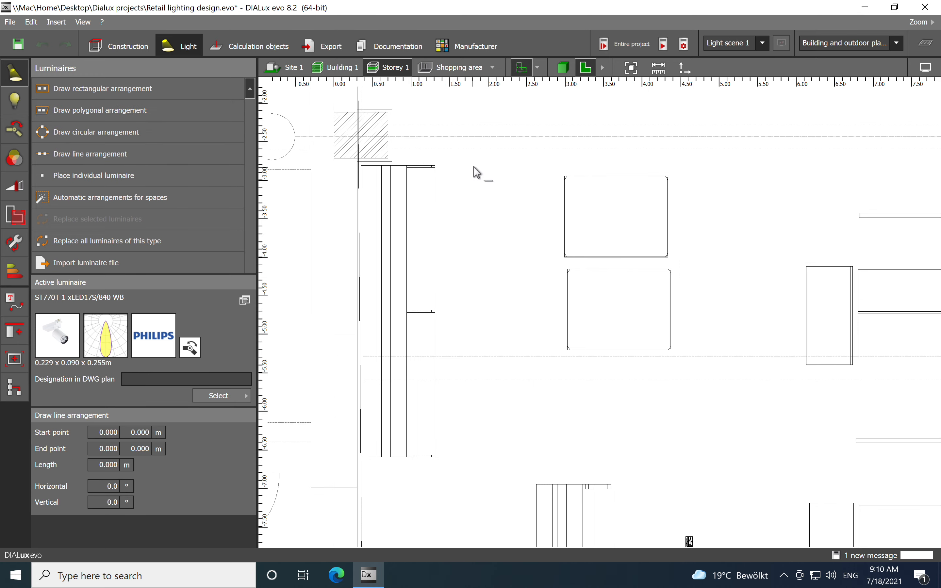
left_click(485, 167)
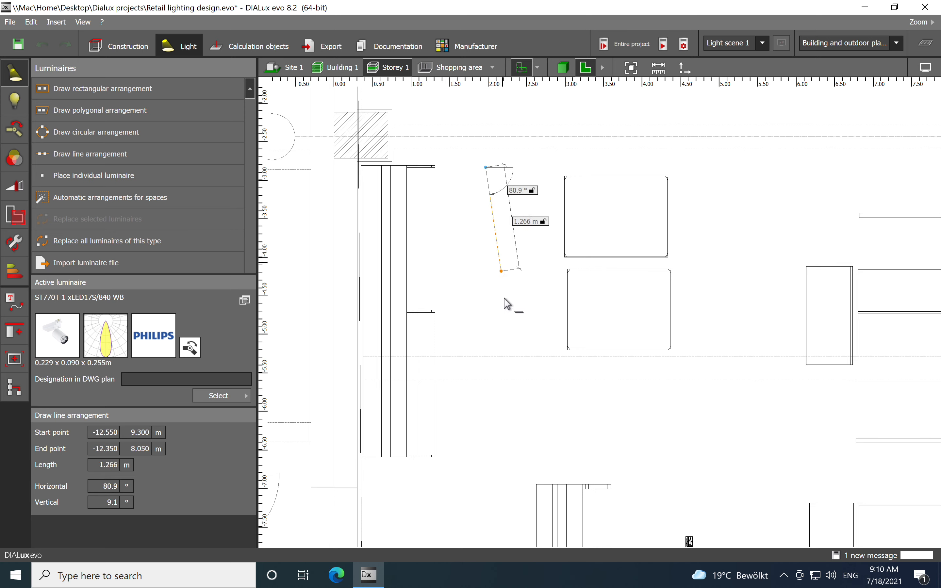
left_click(485, 456)
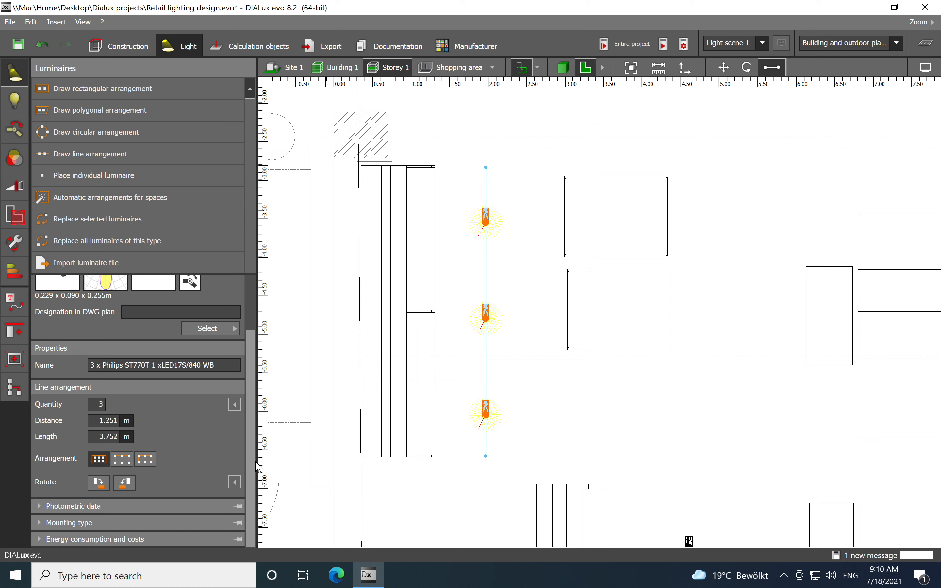
Copy the -90.0° element rotation of the three new spotlights into their second element rotation value
left_click(237, 482)
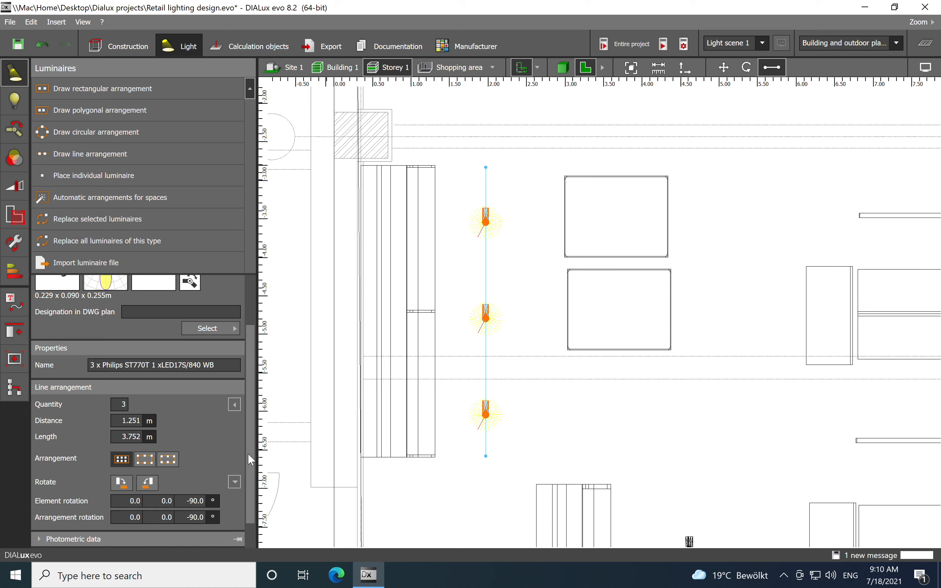
left_click(197, 500)
right_click(193, 499)
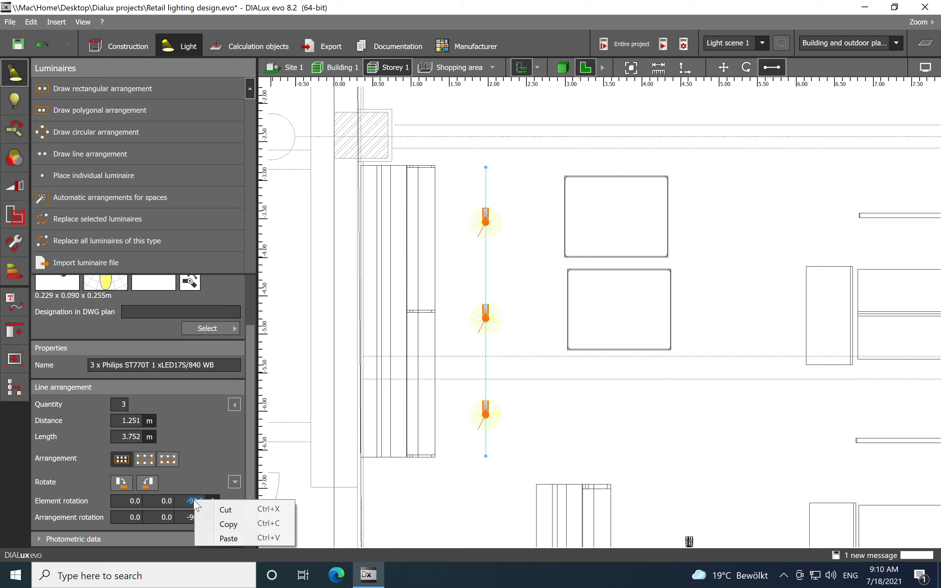
left_click(229, 524)
left_click(172, 502)
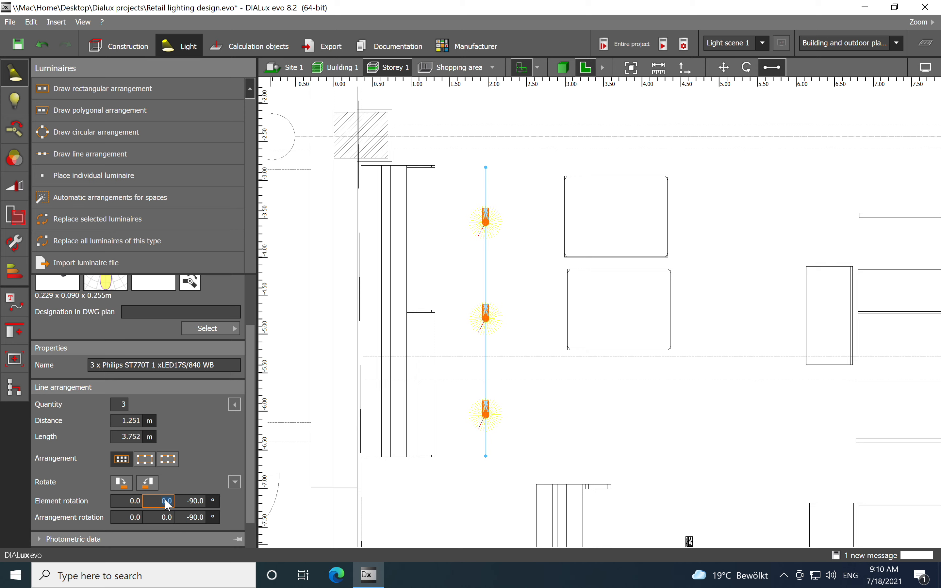
right_click(172, 502)
left_click(196, 537)
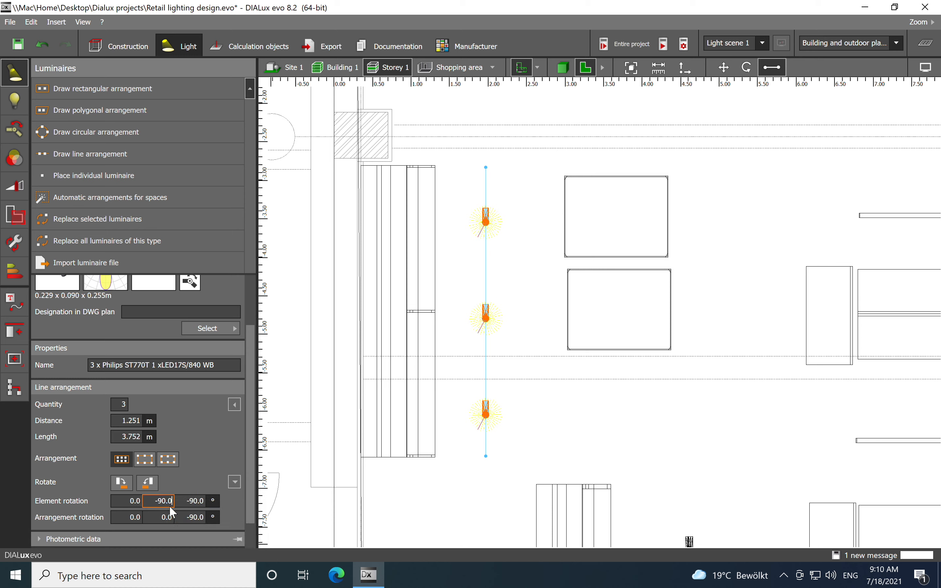
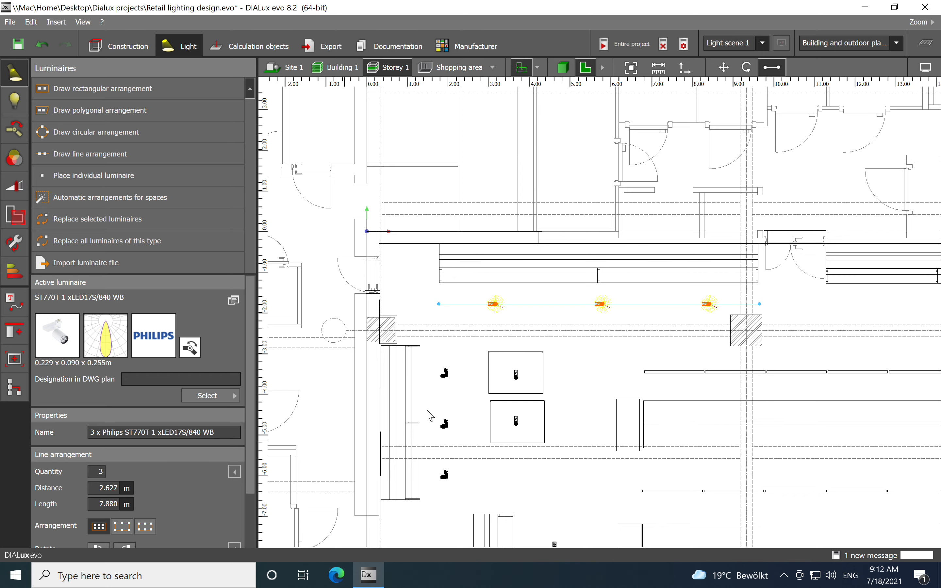
Set the quantity to 5 for the 7.88 m horizontal spotlight line in front of the upper wall counter
scroll(561, 374, "down", 3)
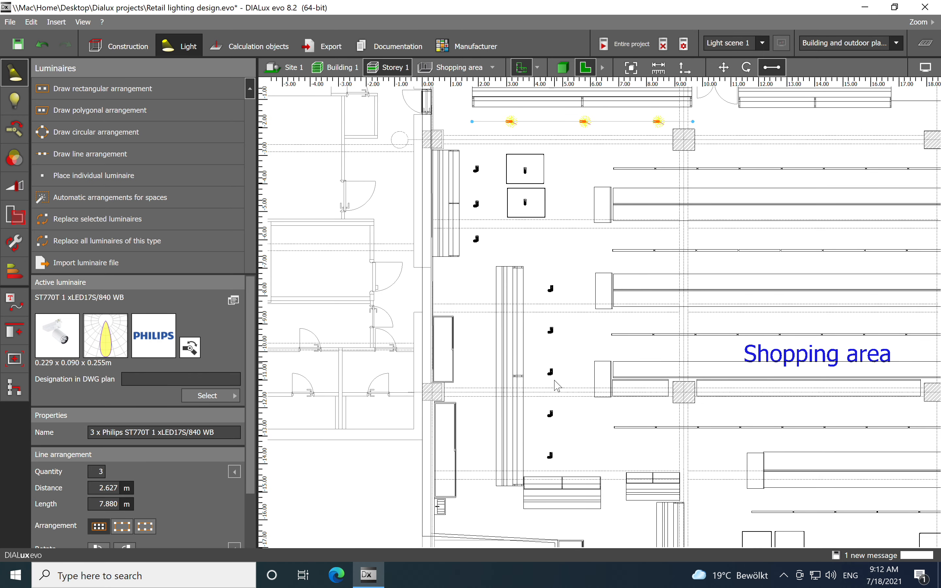
middle_click_drag(655, 174, 626, 322)
scroll(562, 253, "up", 3)
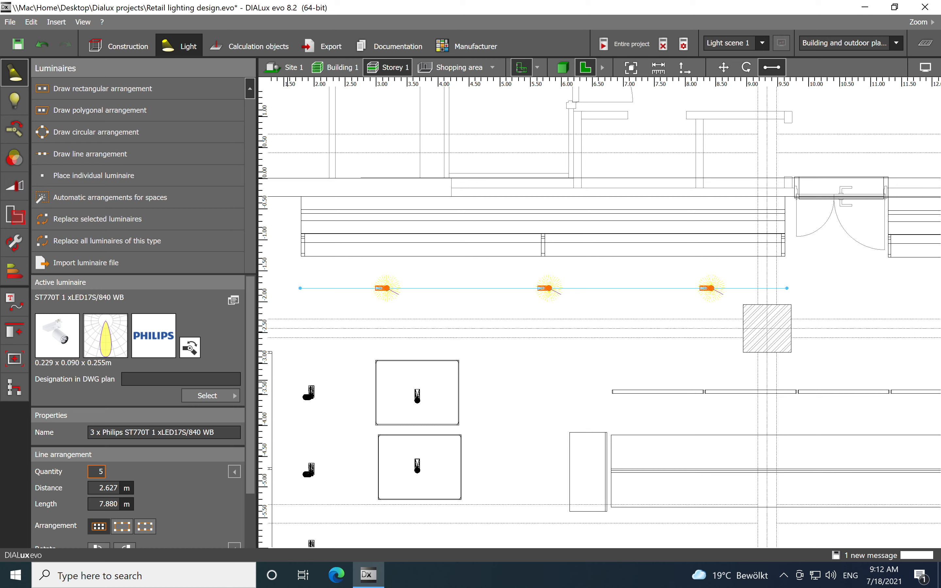
left_click(521, 391)
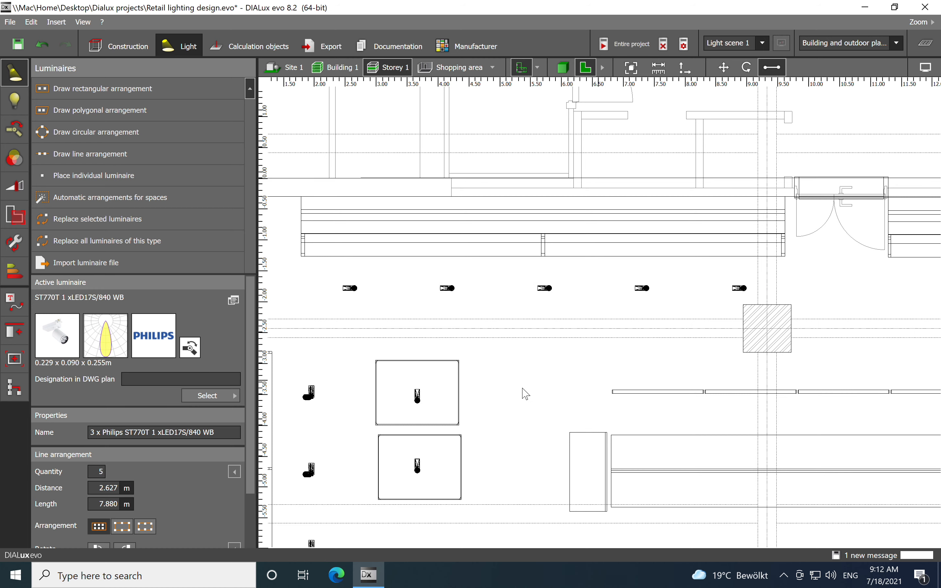
left_click(448, 289)
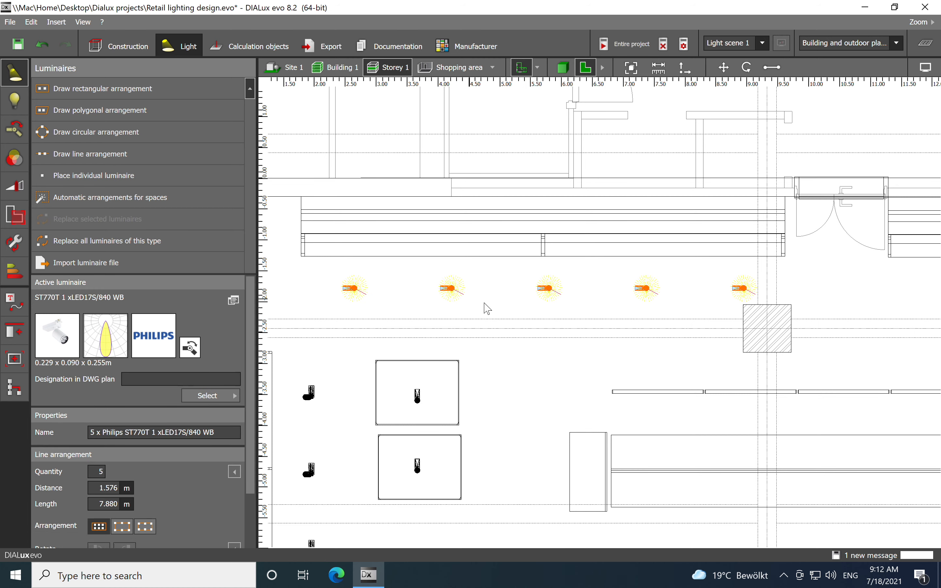
Try tilting the five spotlights along the upper wall counter with a second element rotation of -30°
right_click_drag(379, 371, 416, 269)
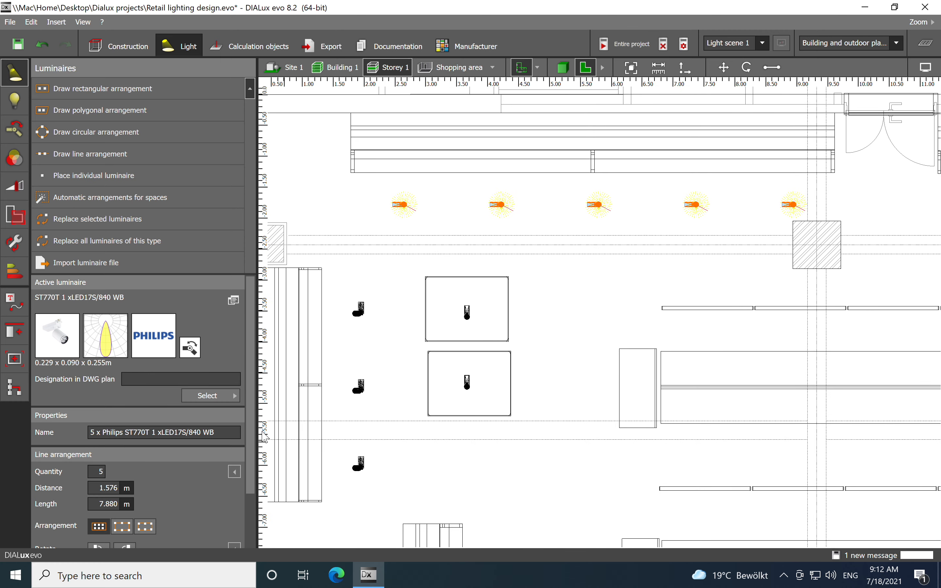
left_click_drag(250, 439, 238, 500)
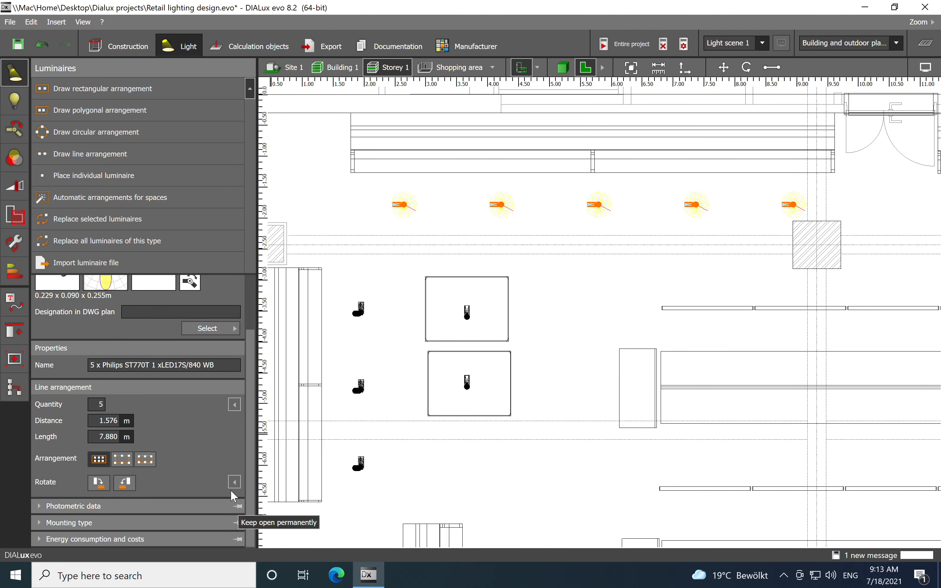
left_click(234, 486)
left_click(195, 501)
right_click(196, 505)
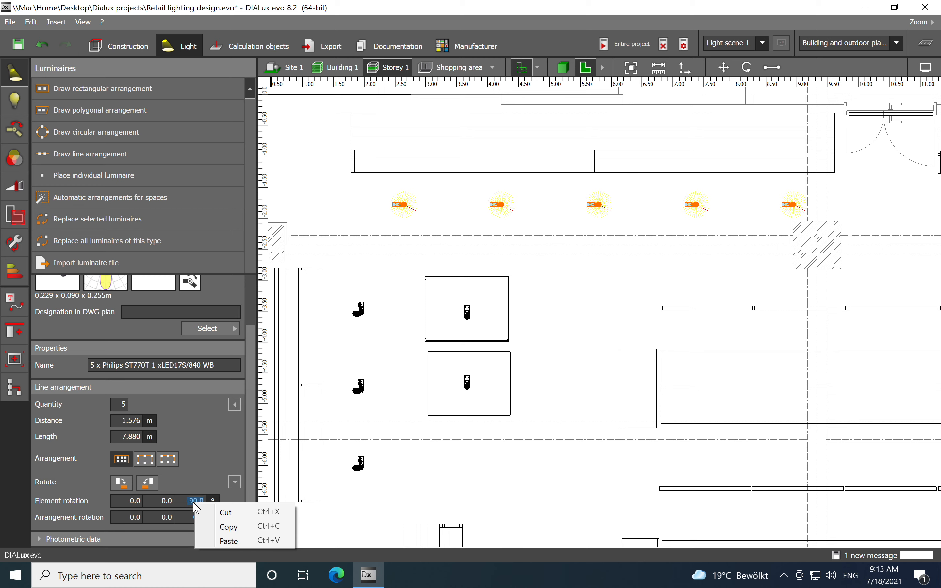
left_click(218, 525)
left_click(172, 502)
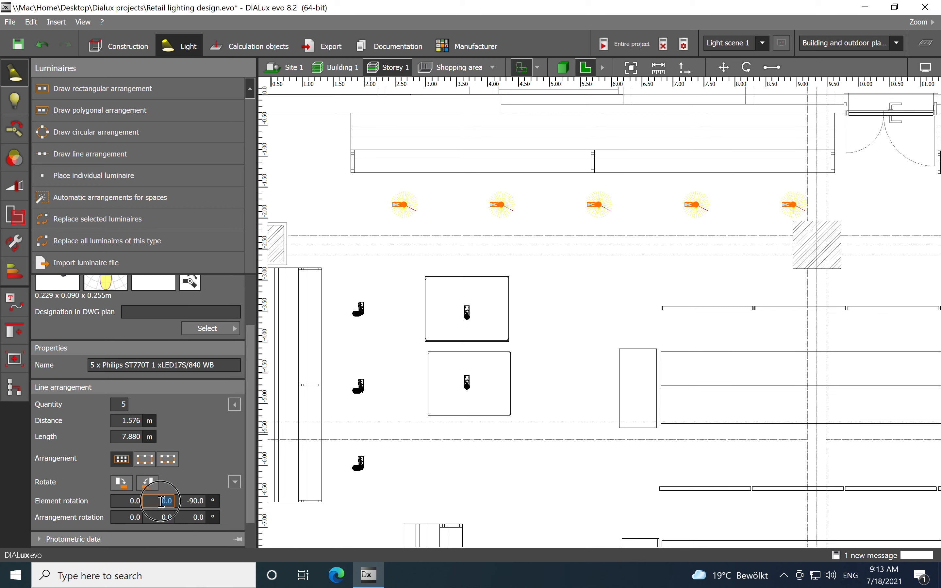
right_click(165, 502)
left_click(197, 540)
left_click(200, 502)
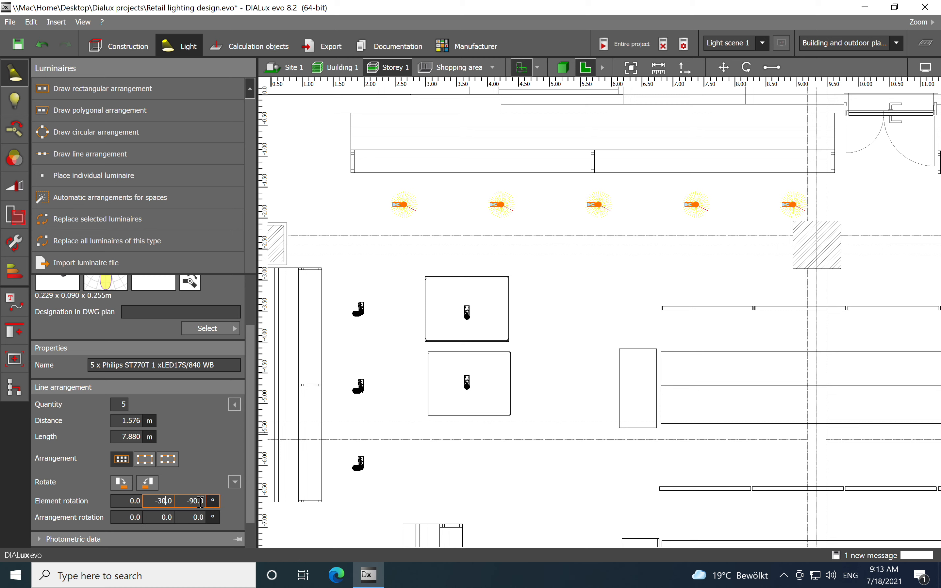
Set the second element rotation of the five spotlights to 30° to aim them at the upper wall counter
left_click(163, 502)
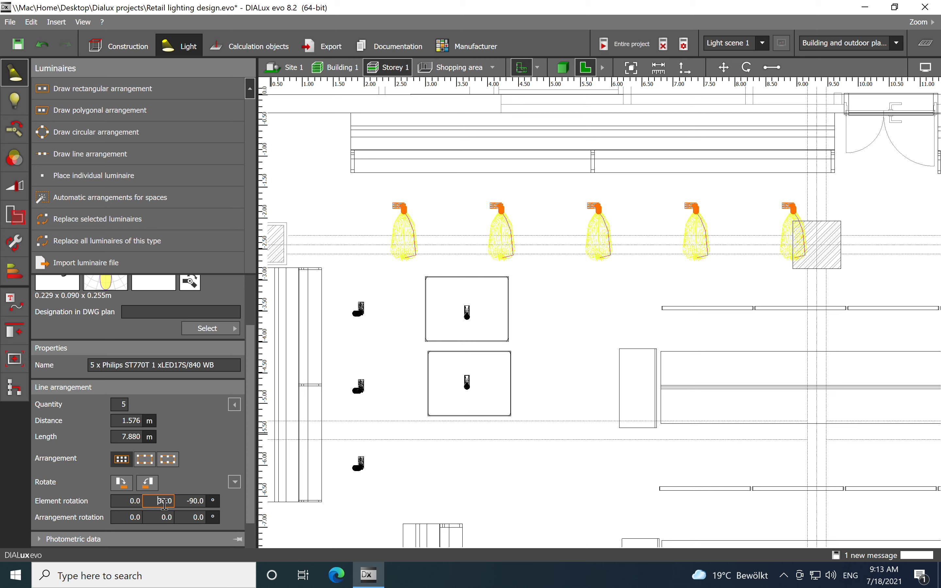
left_click(199, 501)
left_click(611, 339)
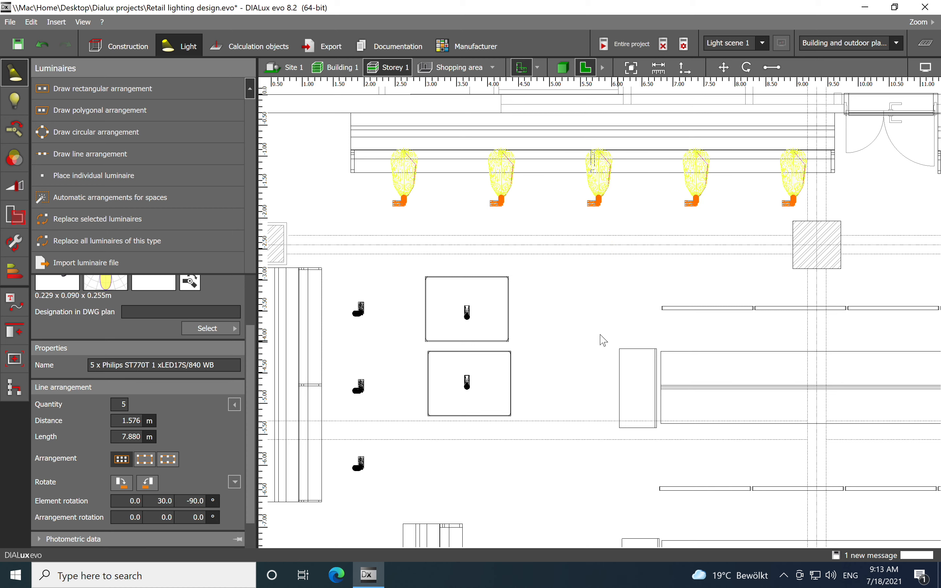
Decline saving the project and draw a vertical line arrangement of four spotlights about 8.1 m long, between the wall-side units and the long counter
scroll(488, 260, "down", 3)
middle_click_drag(558, 393, 565, 212)
scroll(552, 222, "up", 2)
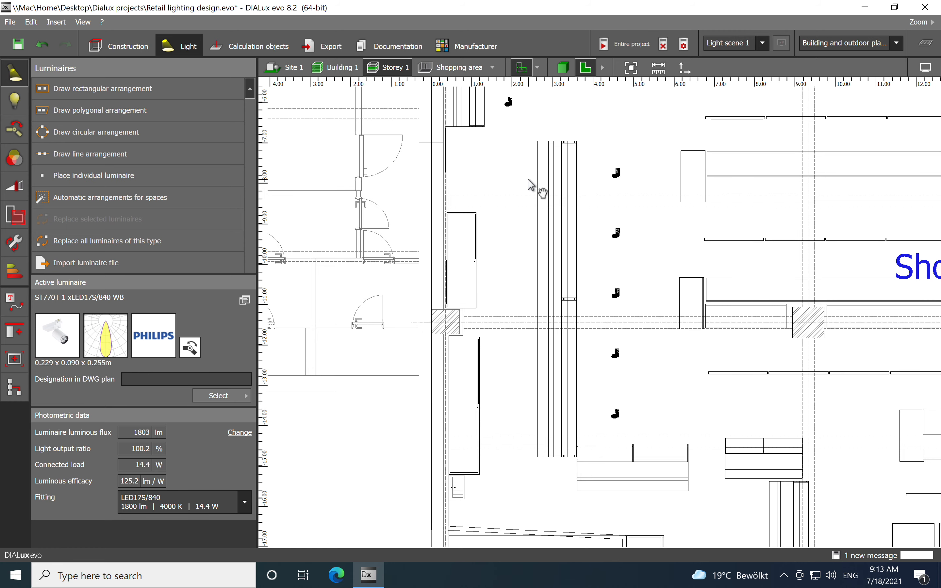
middle_click_drag(536, 190, 515, 207)
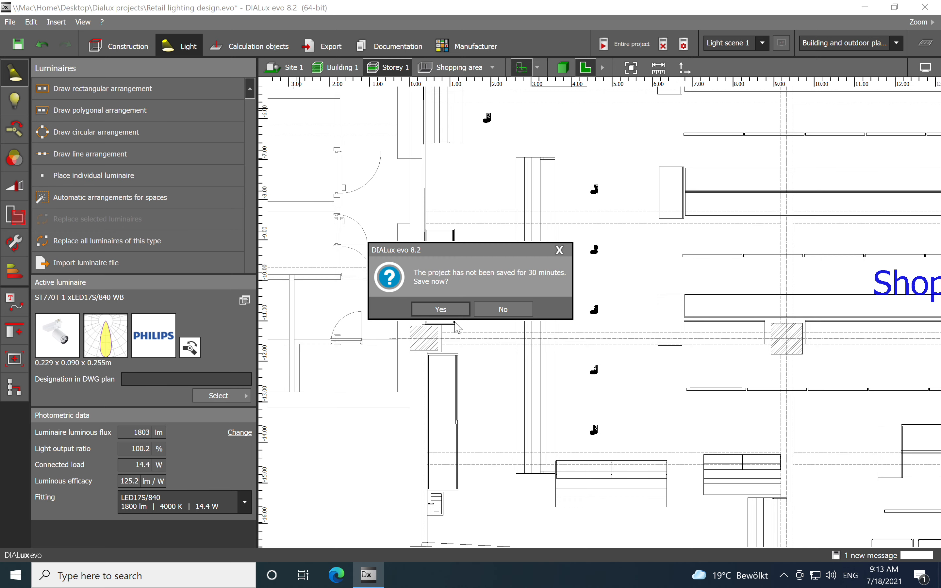
left_click(503, 309)
left_click(108, 163)
scroll(491, 162, "up", 1)
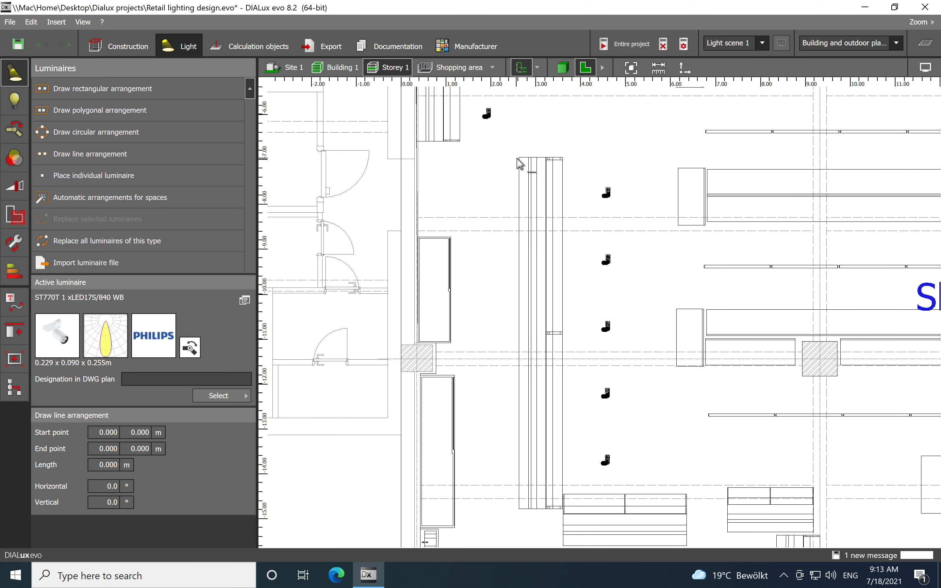
left_click(476, 161)
middle_click_drag(475, 349, 470, 251)
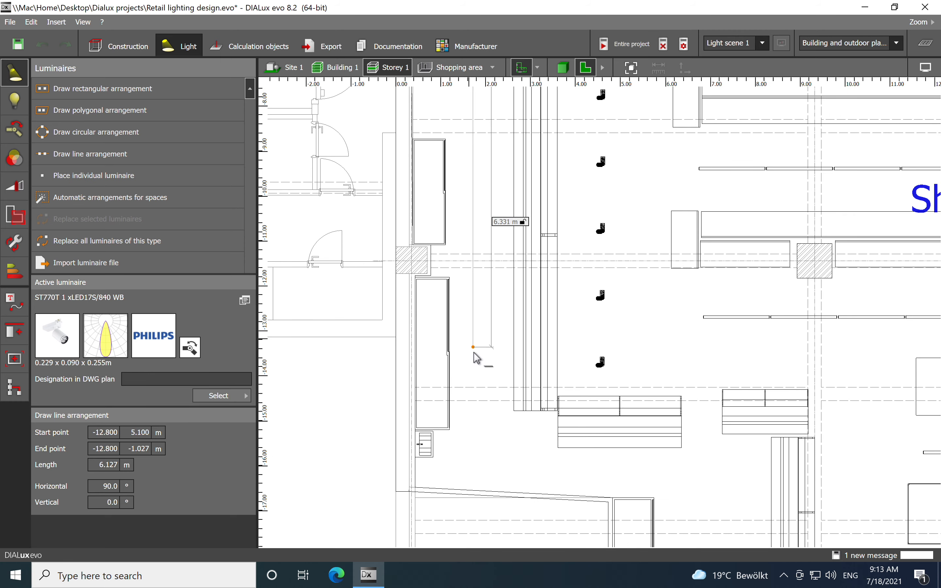
left_click(474, 427)
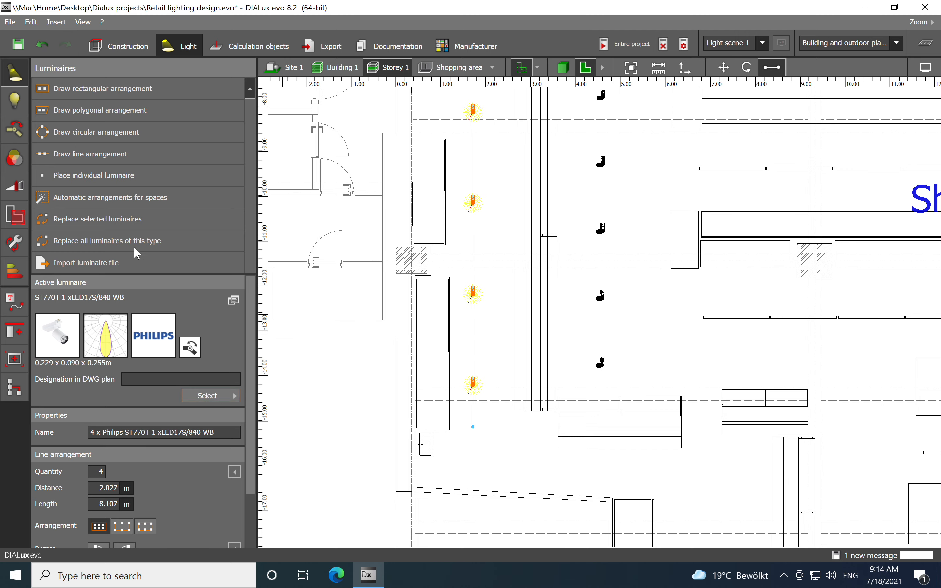
Replace the four spotlights beside the wall-side units with DN470B PSU-E P 1 xLED30S/840 C P downlights, recalculating their installation position
left_click(117, 218)
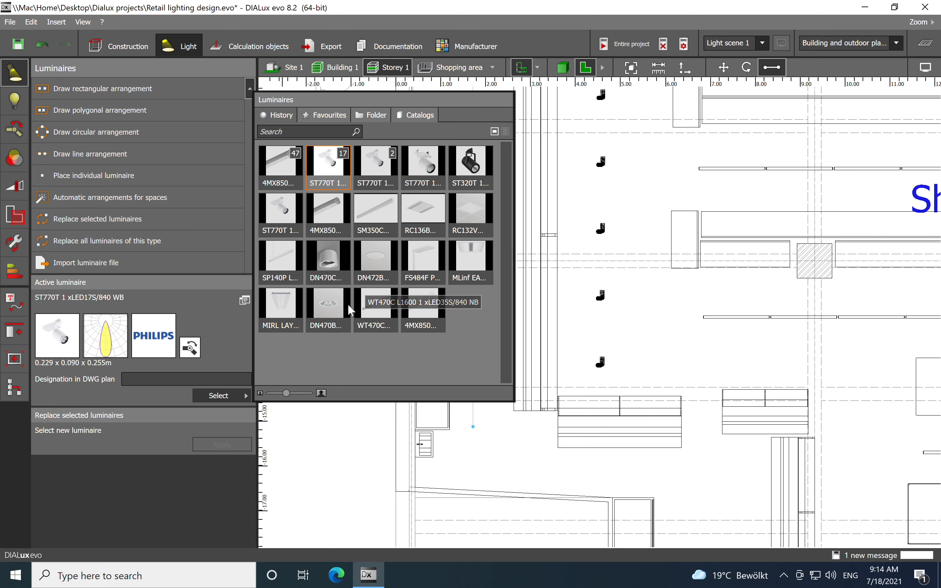
left_click(339, 305)
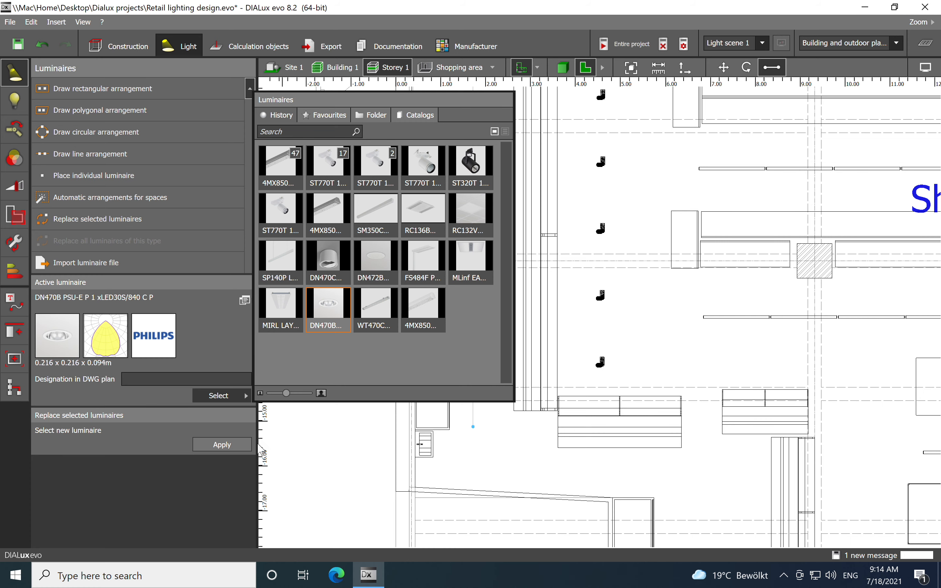
left_click(221, 444)
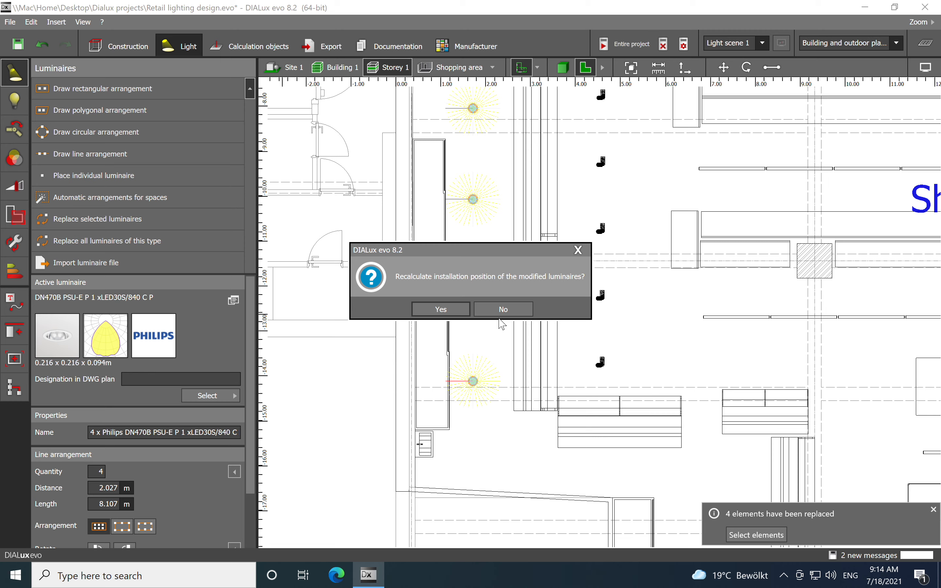
left_click(441, 309)
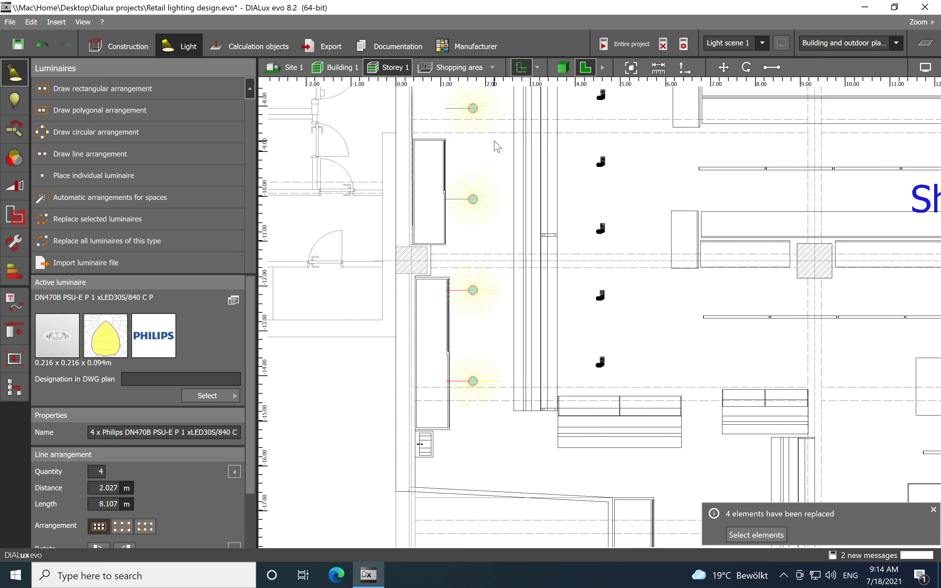
scroll(495, 144, "down", 3)
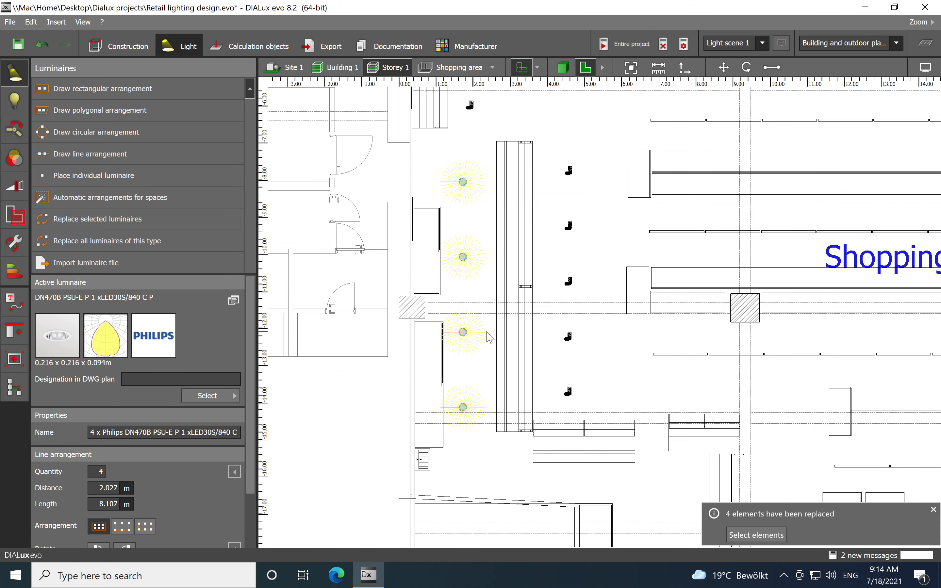
left_click(932, 510)
left_click(663, 371)
Show the shopping area in 3D and turn off the false colour display
left_click(562, 67)
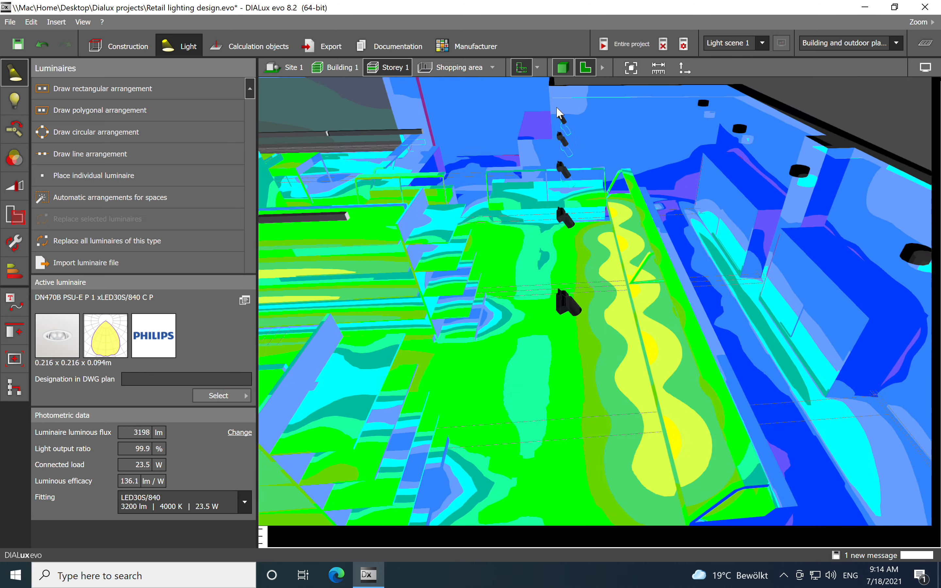
left_click(924, 67)
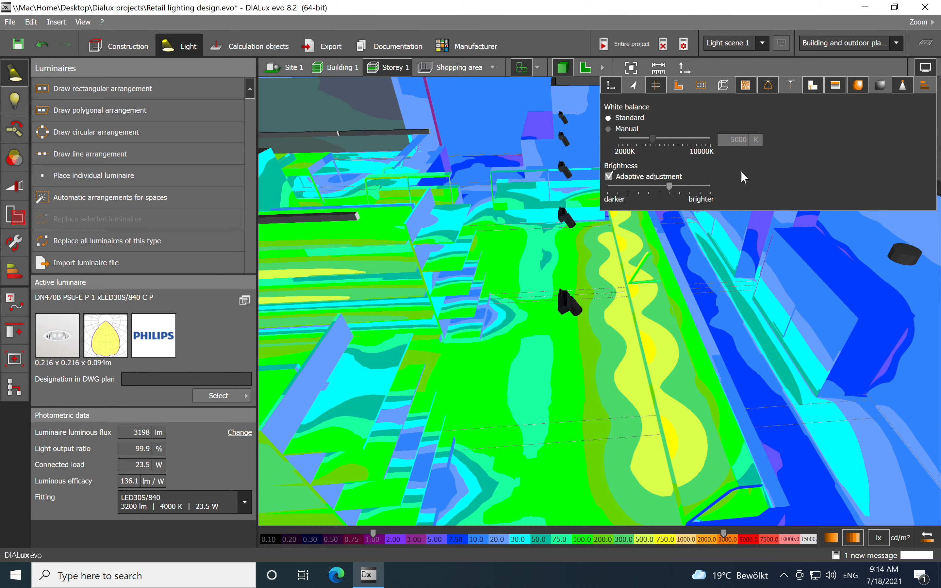
left_click(834, 86)
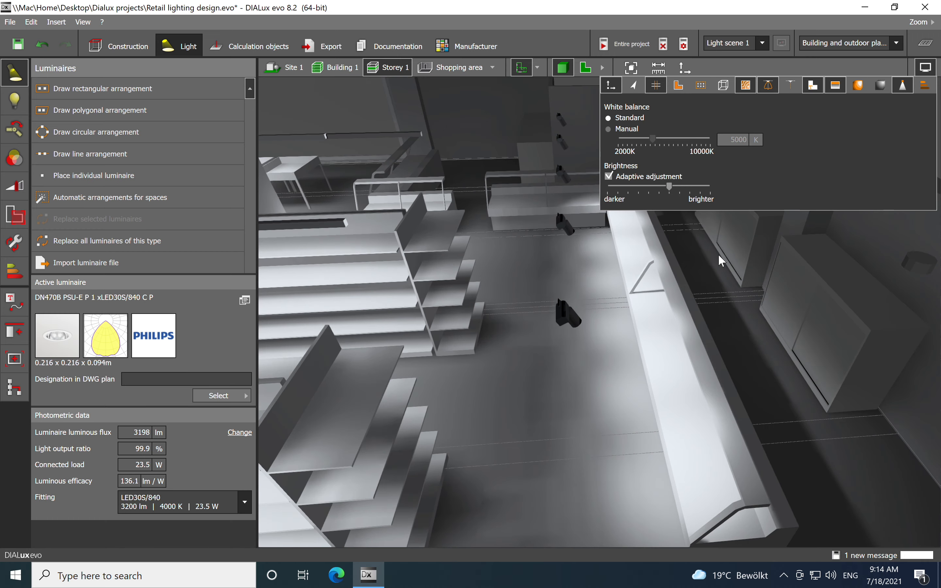
Examine the lighting of the long counter, the wall-side units and the shelf rows from several angles in 3D
scroll(503, 279, "down", 3)
middle_click_drag(602, 298, 531, 218)
scroll(533, 220, "down", 2)
right_click_drag(559, 302, 818, 208)
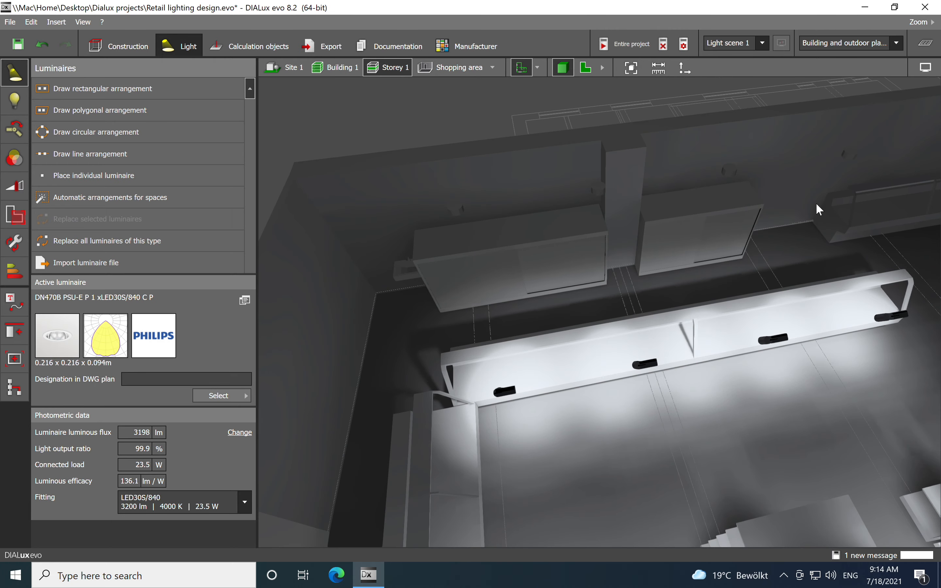
right_click_drag(504, 261, 752, 323)
right_click_drag(809, 251, 609, 319)
right_click_drag(528, 392, 483, 307)
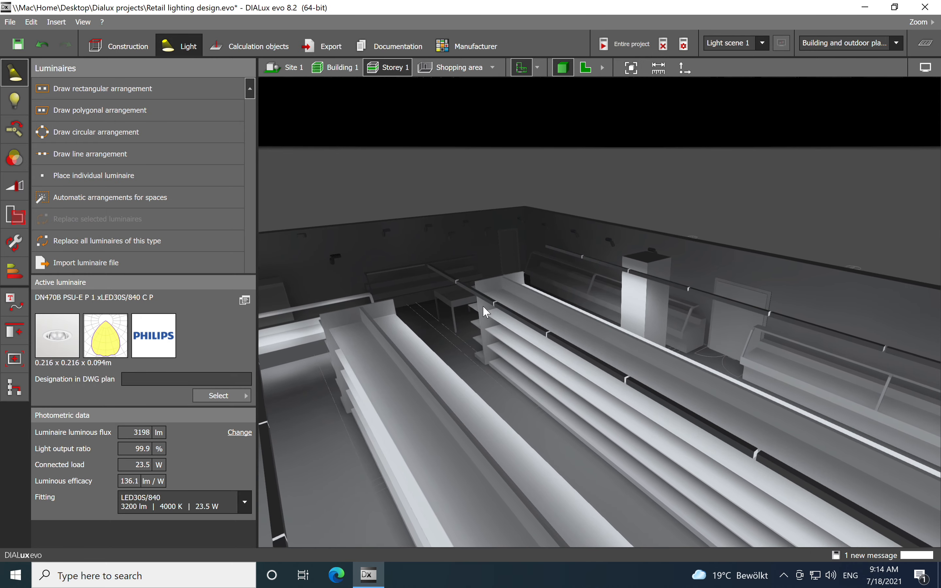
Return to the floor plan and inspect the counter and wall shelving beyond the double door along the upper wall
left_click(579, 74)
scroll(620, 279, "down", 3)
scroll(609, 261, "up", 5)
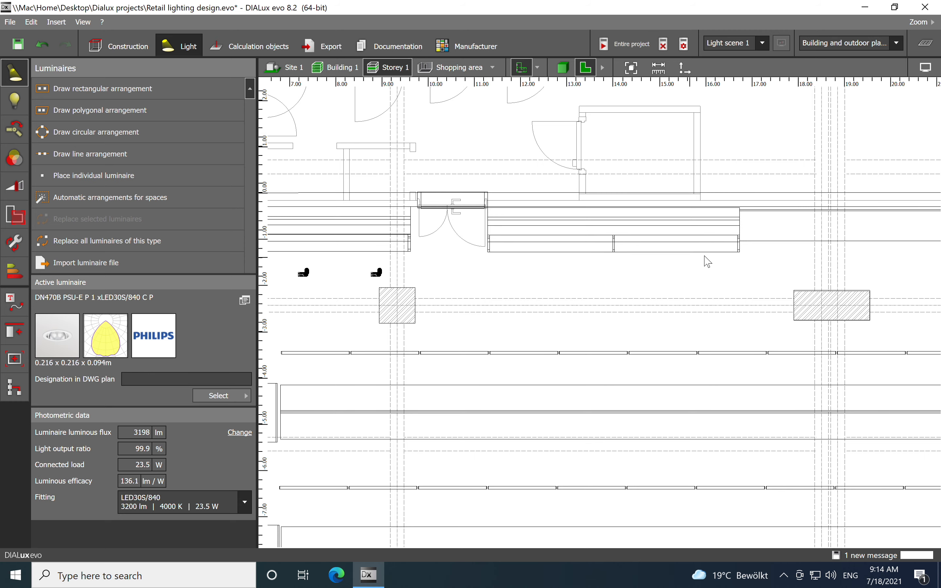
middle_click_drag(699, 259, 514, 282)
scroll(514, 282, "down", 1)
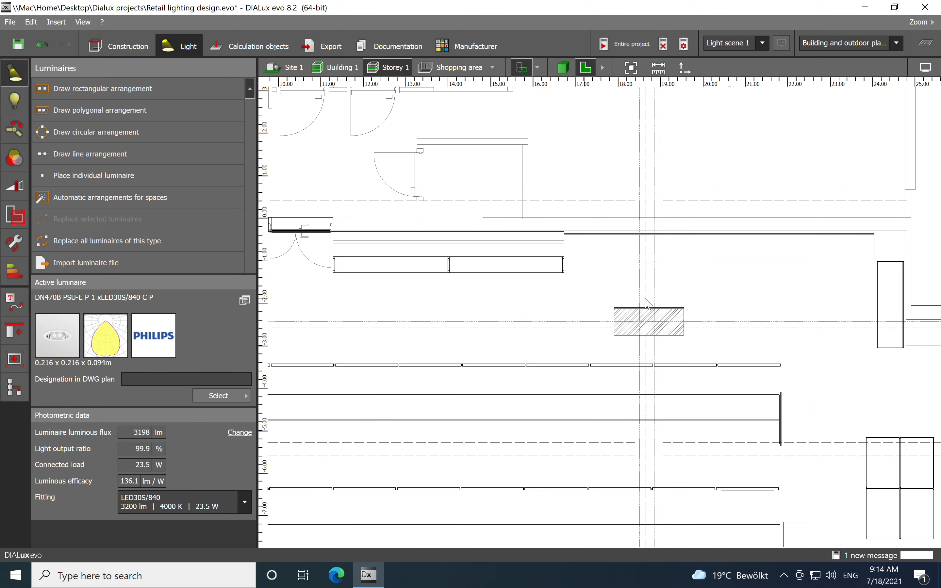
left_click(741, 260)
left_click(760, 296)
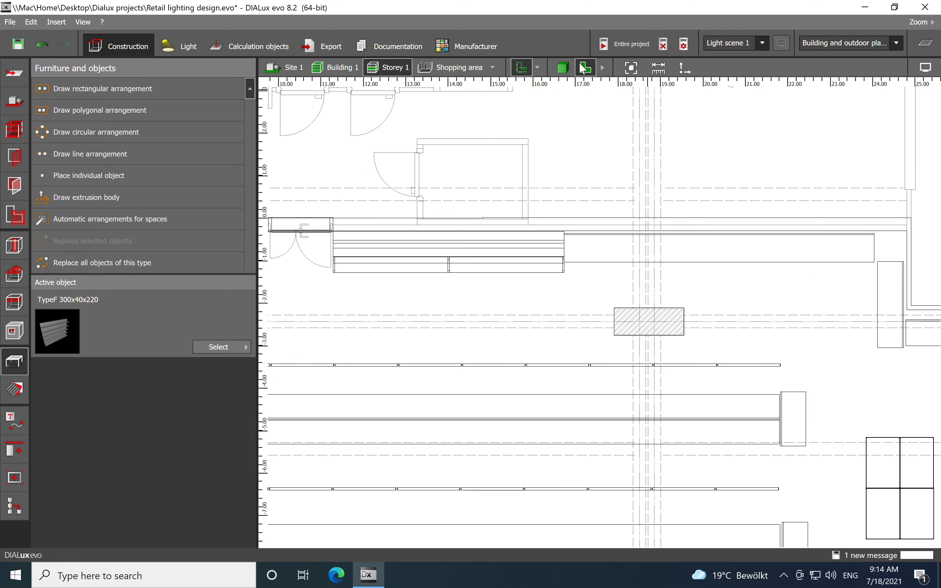
Examine the counter, wall shelving and pillar along the upper wall in 3D from several angles
left_click(563, 67)
middle_click_drag(632, 298, 478, 249)
right_click_drag(566, 365, 645, 416)
middle_click_drag(759, 328, 556, 335)
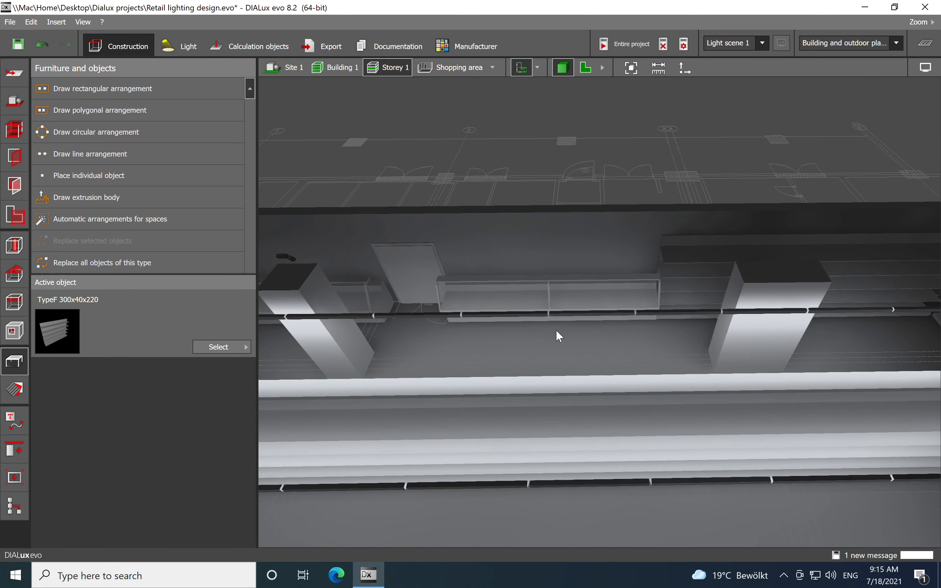
right_click_drag(660, 347, 521, 386)
scroll(554, 333, "up", 6)
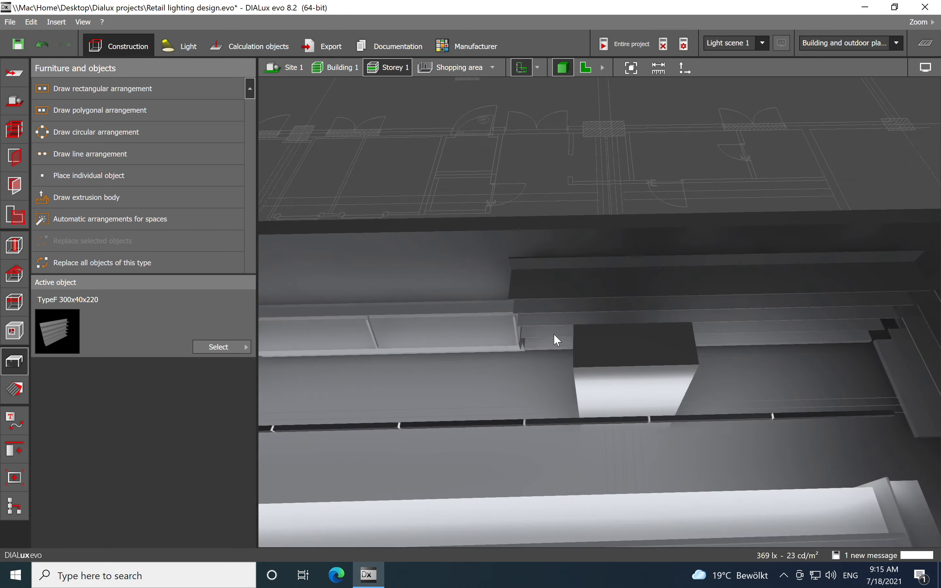
scroll(563, 311, "down", 2)
middle_click_drag(539, 331, 446, 331)
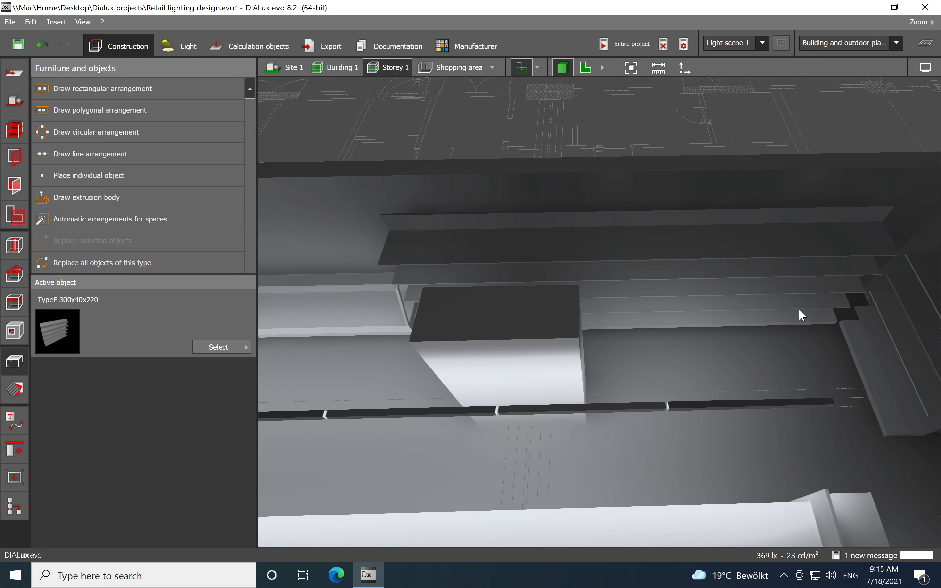
scroll(787, 278, "down", 3)
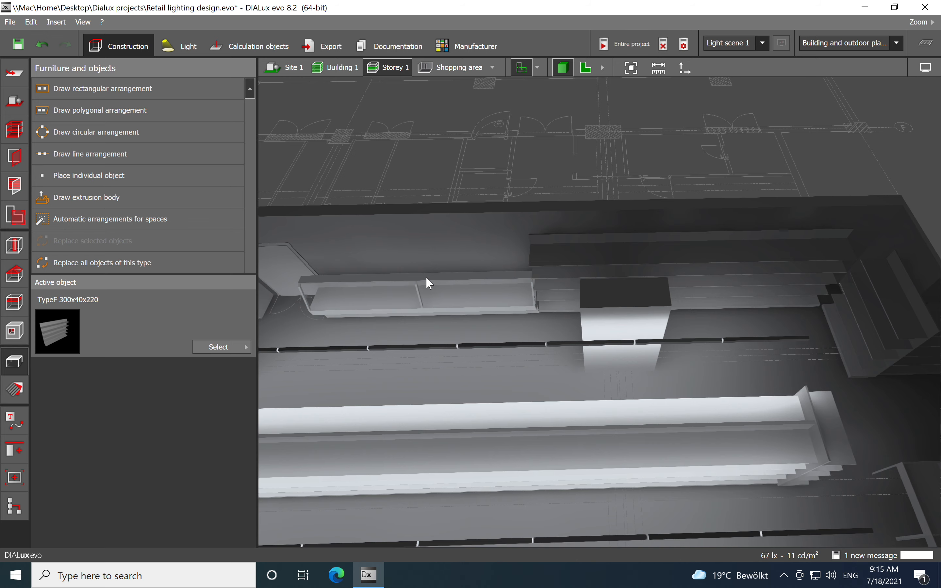
right_click_drag(425, 277, 556, 227)
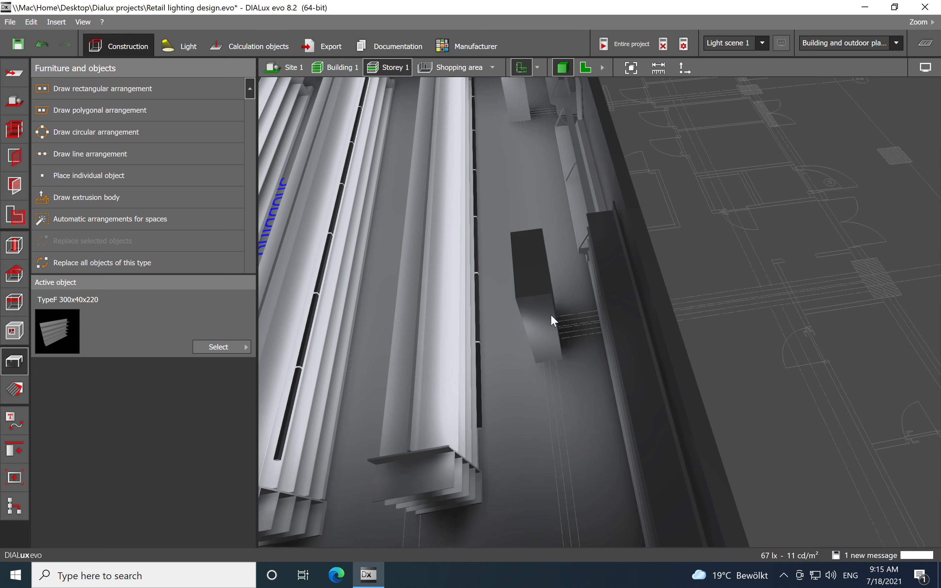
In the floor plan, draw a horizontal line arrangement of six luminaires about 12.06 m long in front of the upper wall counter and shelving
left_click(585, 68)
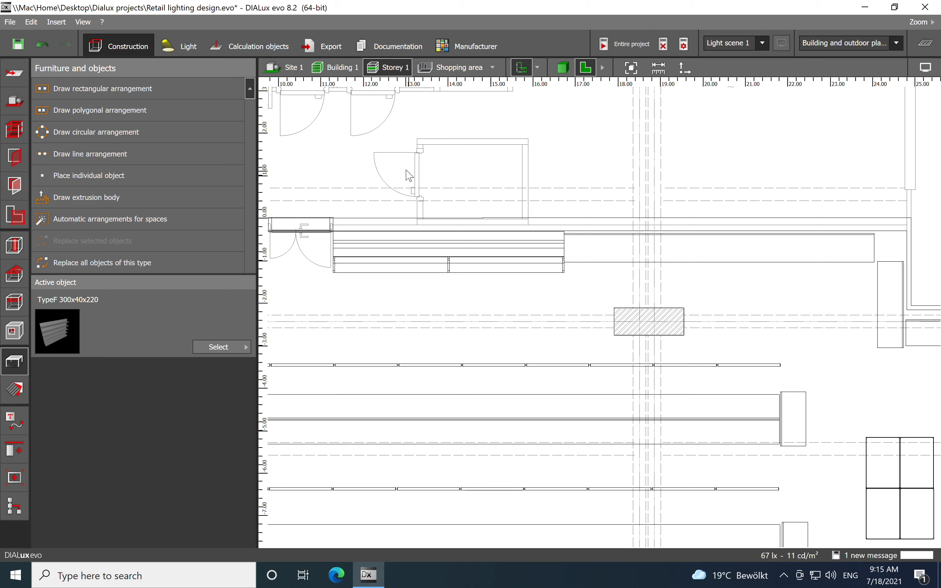
left_click(182, 44)
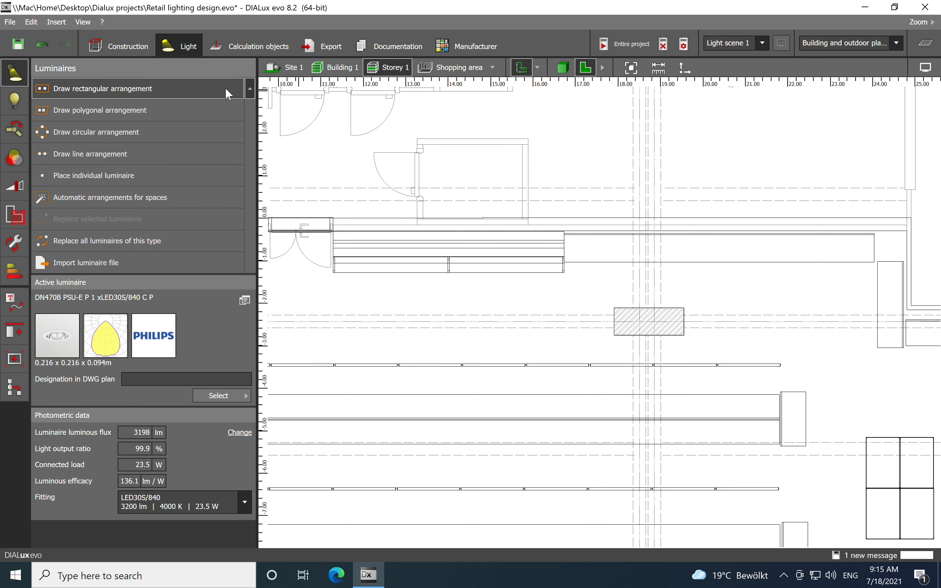
left_click(133, 158)
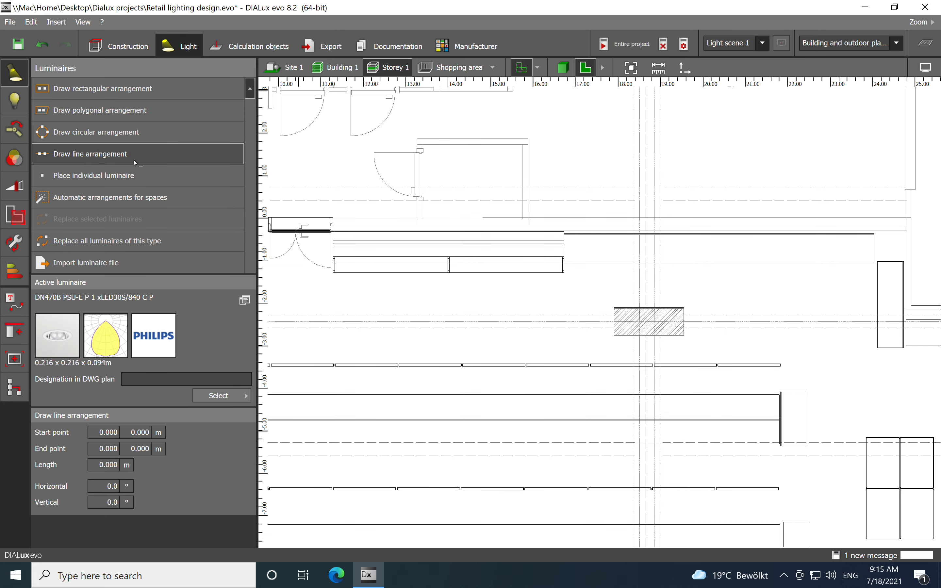
scroll(326, 293, "up", 2)
scroll(362, 312, "up", 1)
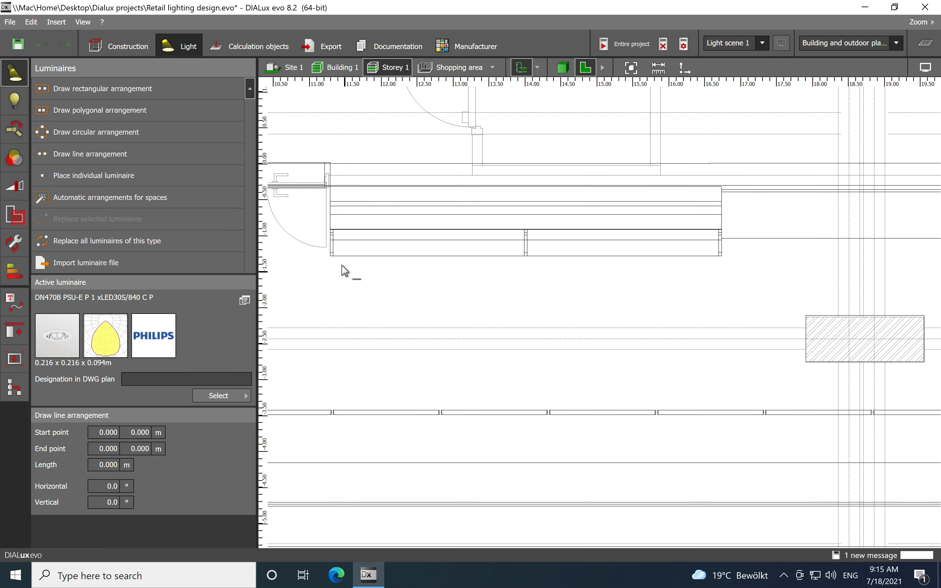
left_click(333, 292)
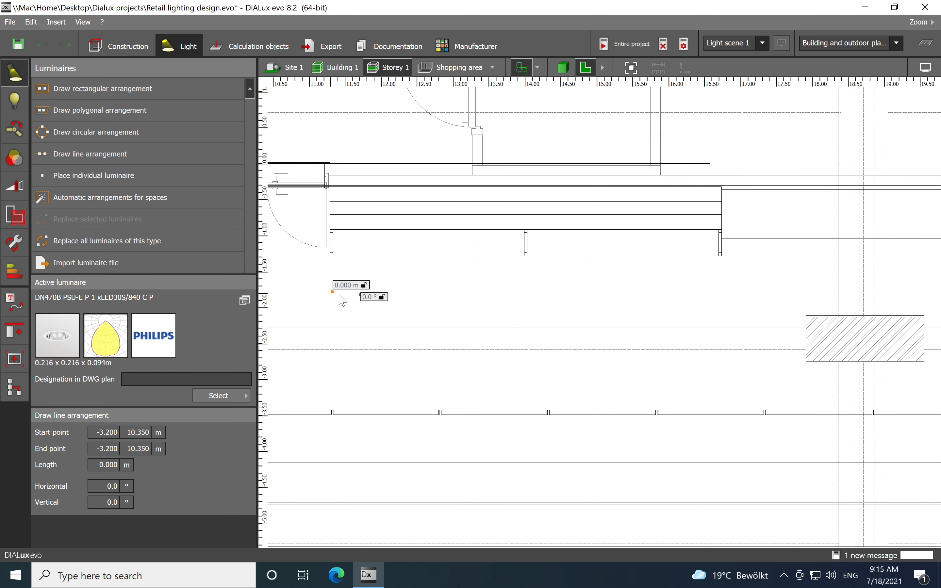
middle_click_drag(718, 335, 378, 329)
middle_click_drag(750, 315, 546, 336)
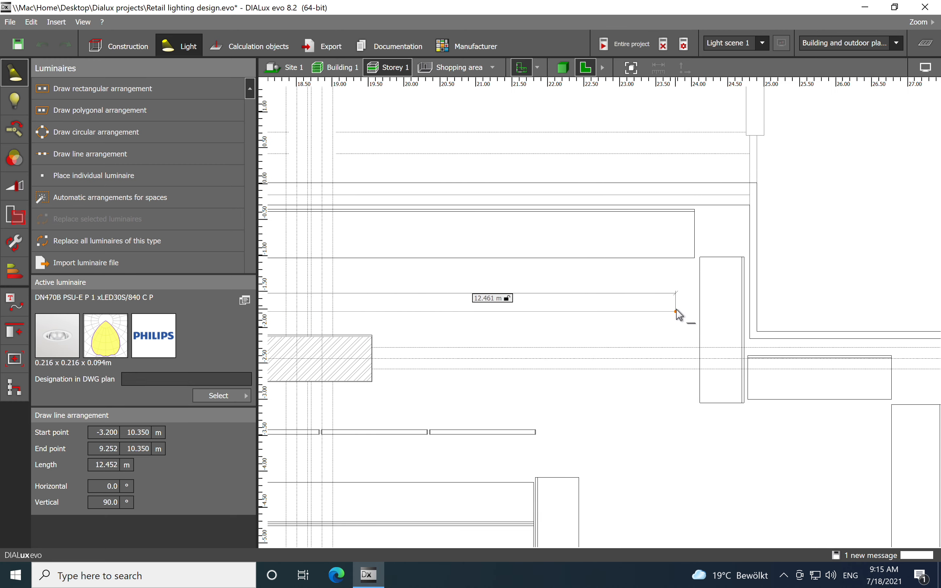
left_click(648, 311)
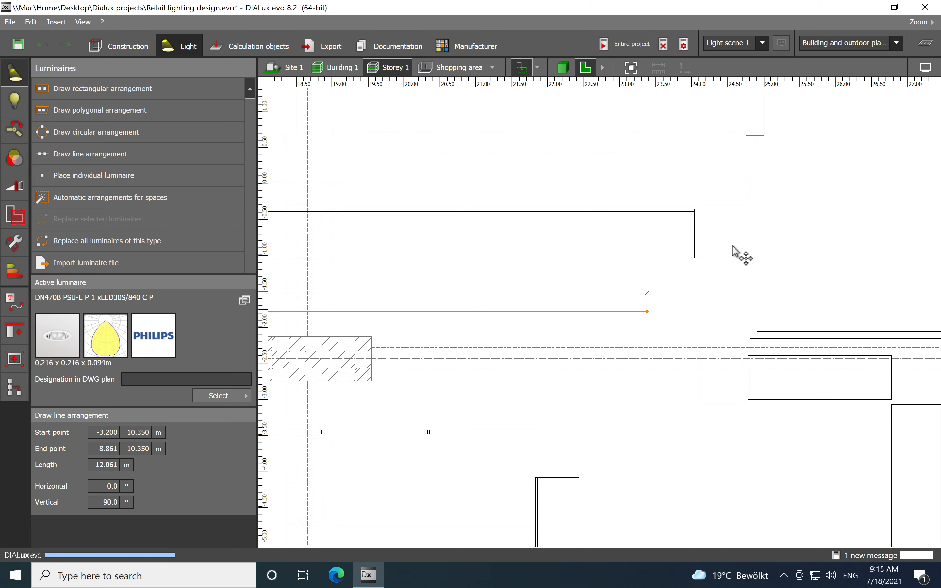
scroll(734, 253, "down", 5)
Replace the six downlights along the upper wall with ST770T 1 xLED17S/840 WB spotlights, recalculating their installation position
left_click(221, 397)
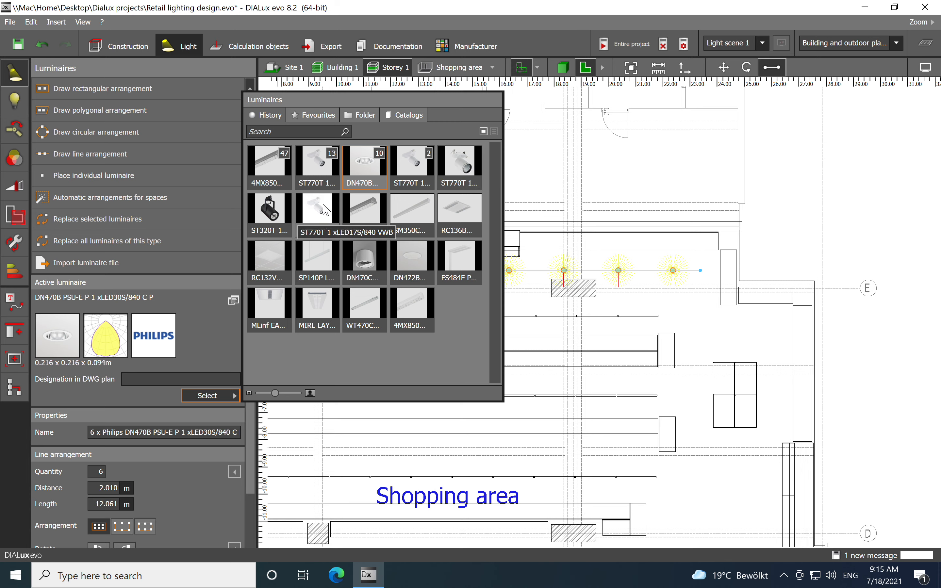
left_click(319, 166)
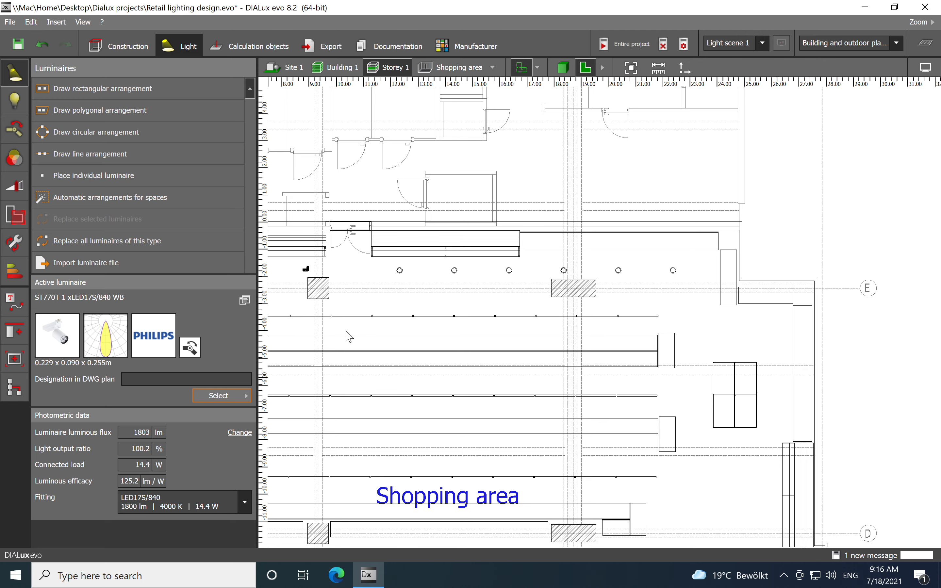
left_click(457, 274)
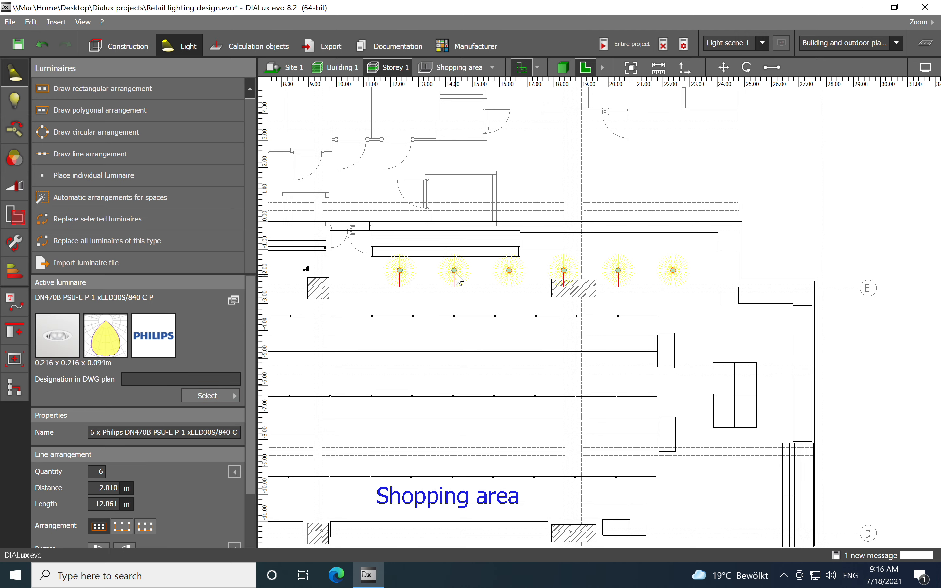
left_click(144, 220)
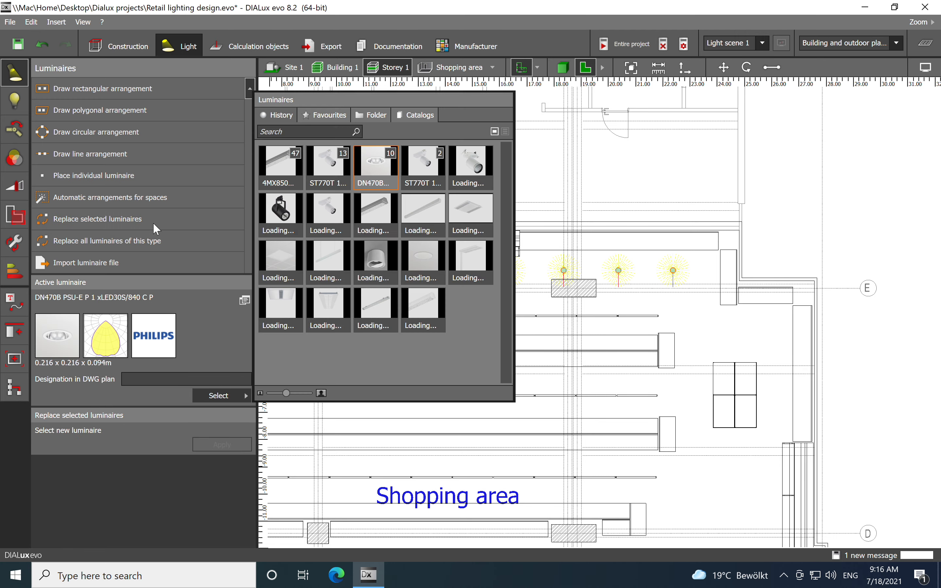
left_click(329, 166)
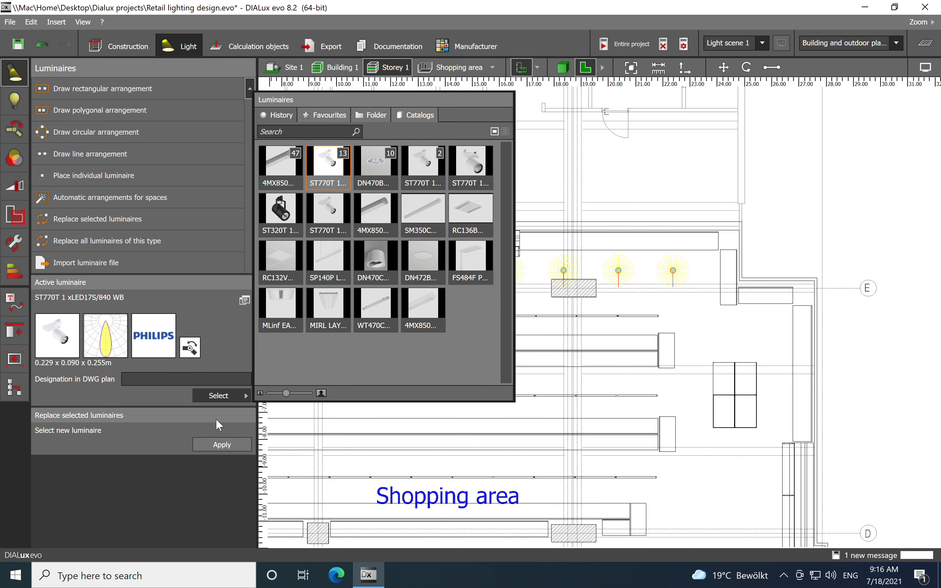
left_click(221, 445)
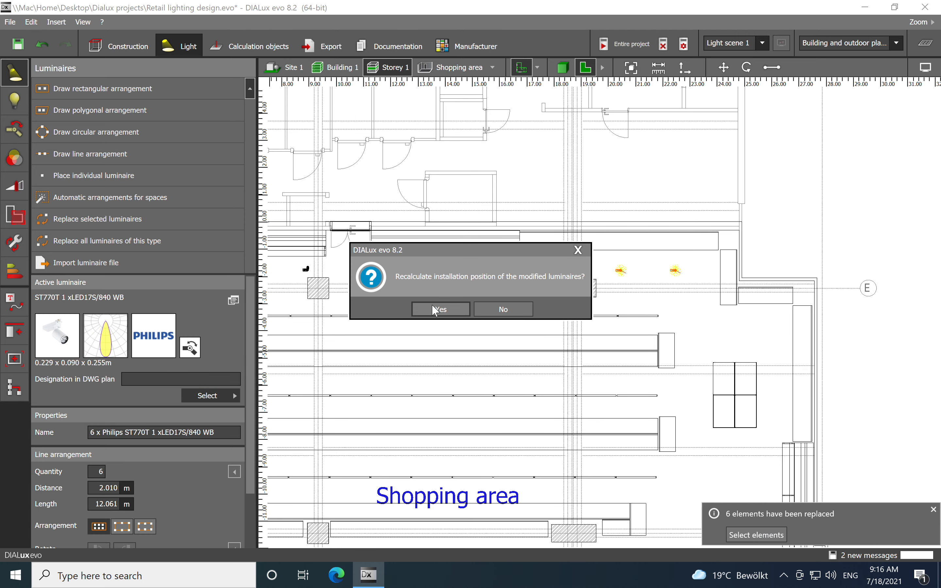
left_click(458, 309)
Set the quantity of the spotlight row along the upper wall counter and shelving to 7
scroll(486, 311, "up", 3)
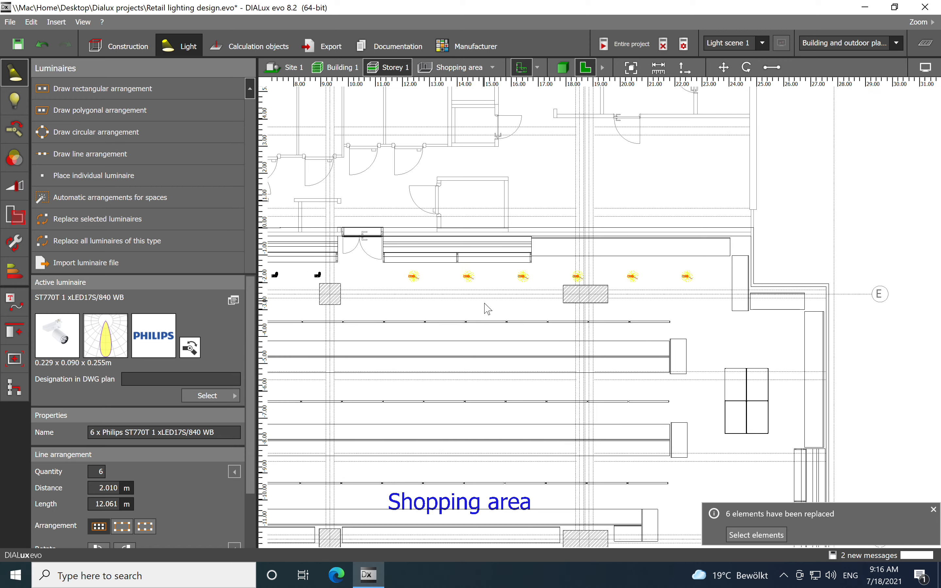
scroll(401, 280, "up", 3)
middle_click_drag(593, 323, 449, 343)
scroll(608, 340, "down", 2)
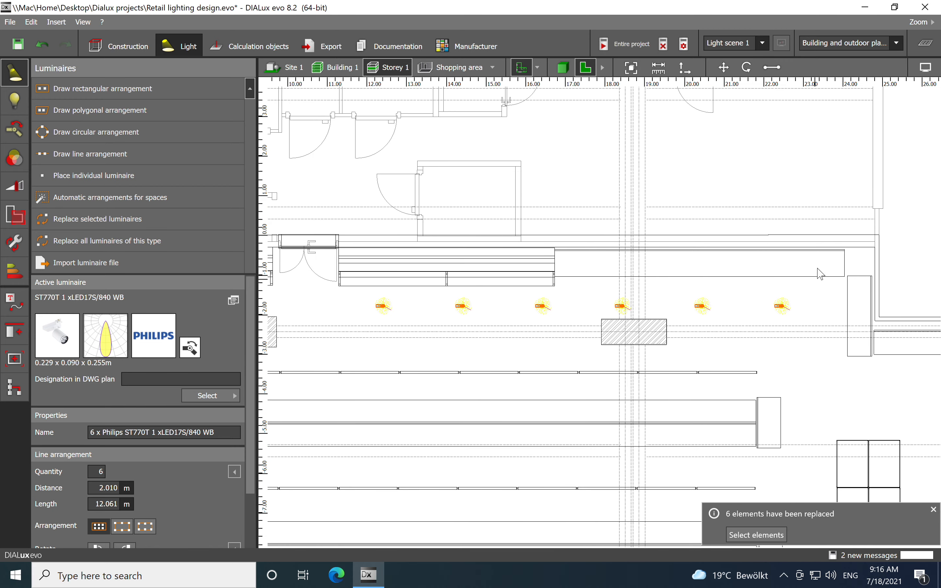
left_click(752, 345)
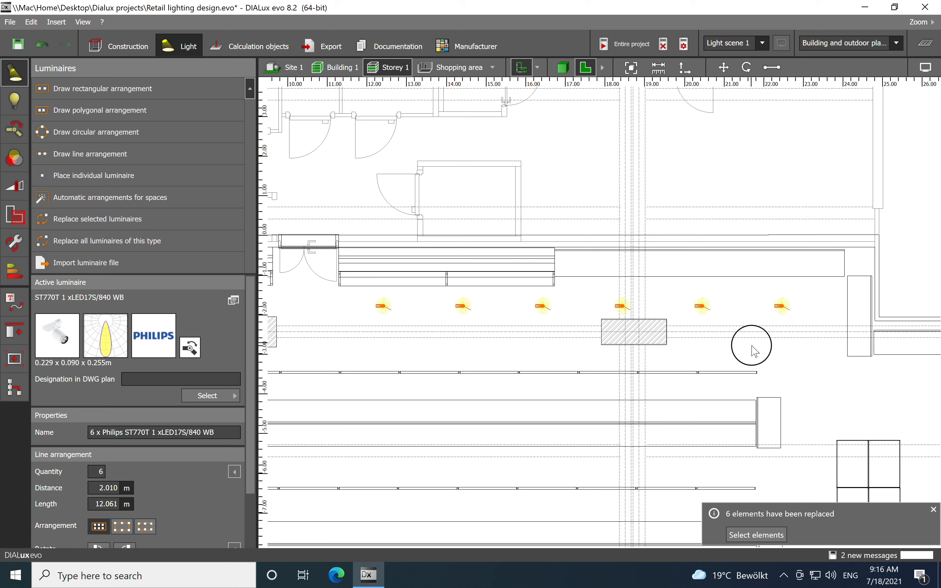
left_click(779, 307)
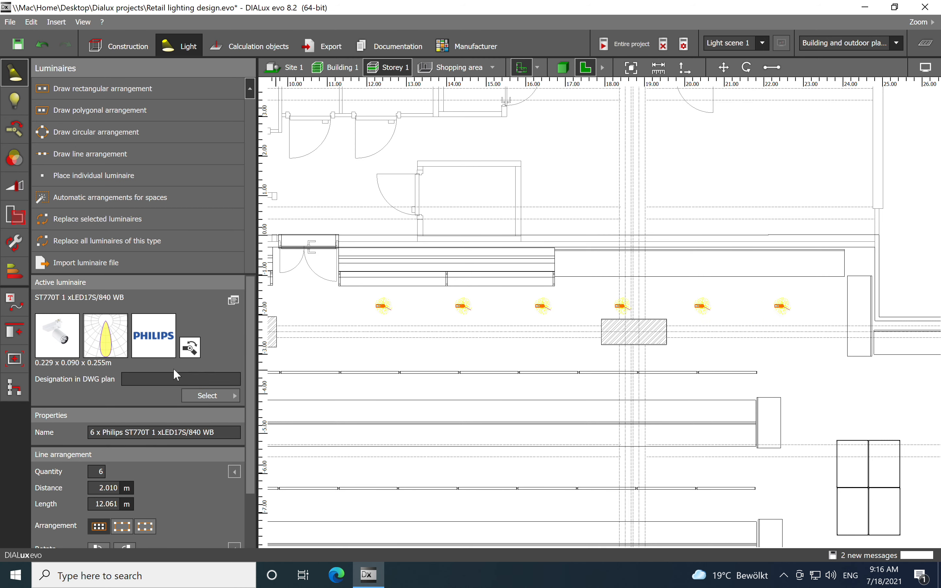
left_click(102, 472)
type("7")
key("Tab")
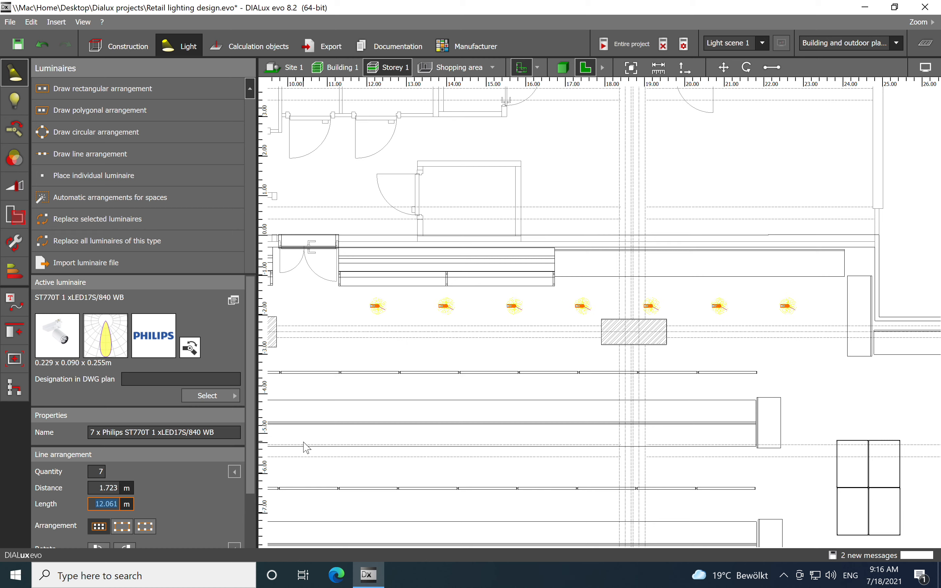
left_click(550, 323)
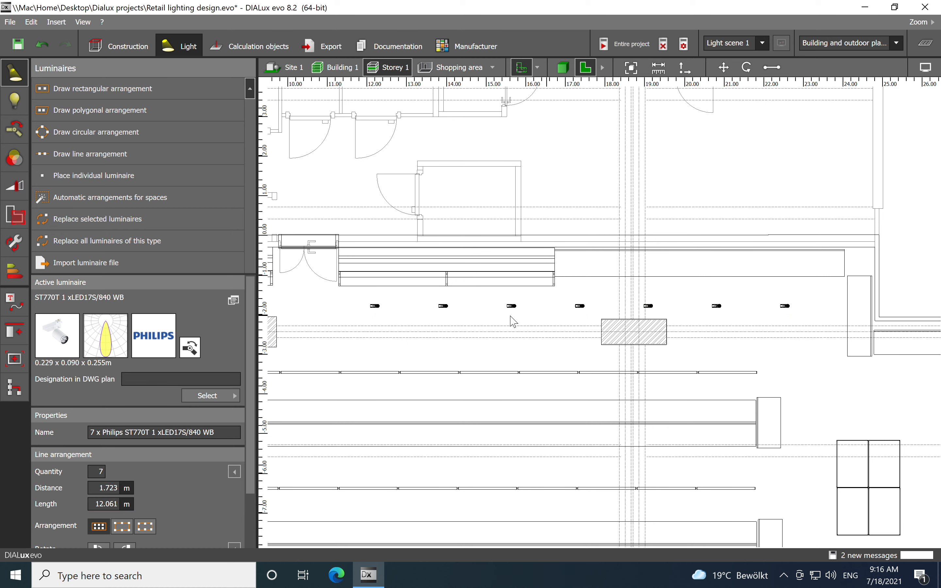
Set the second element rotation value of the seven-spotlight row along the upper wall to 25°
left_click(514, 306)
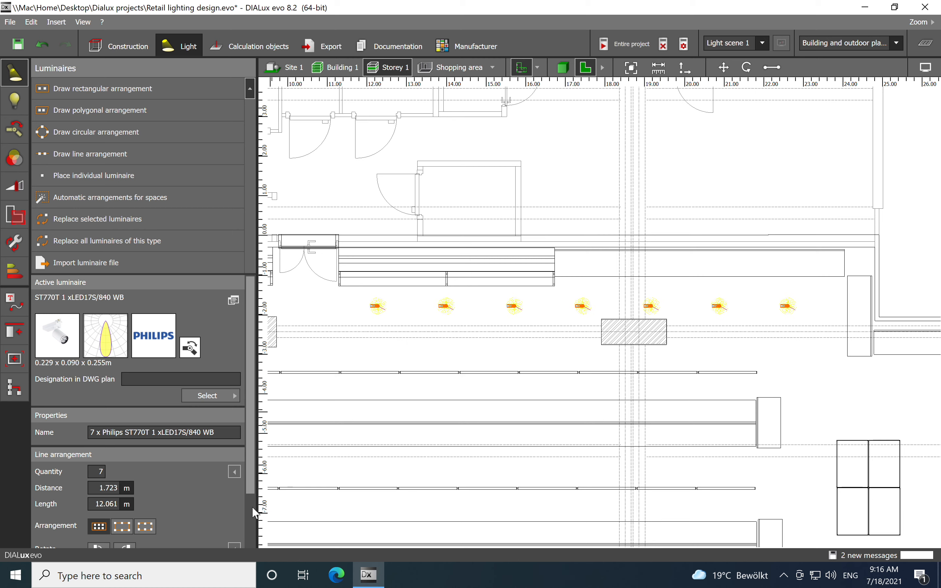
scroll(253, 479, "down", 2)
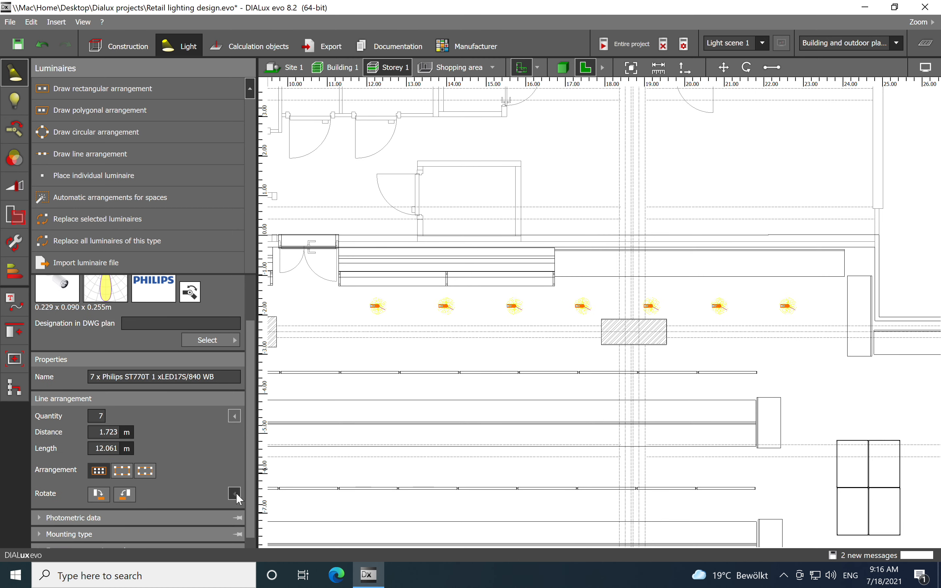
left_click(234, 493)
left_click(167, 517)
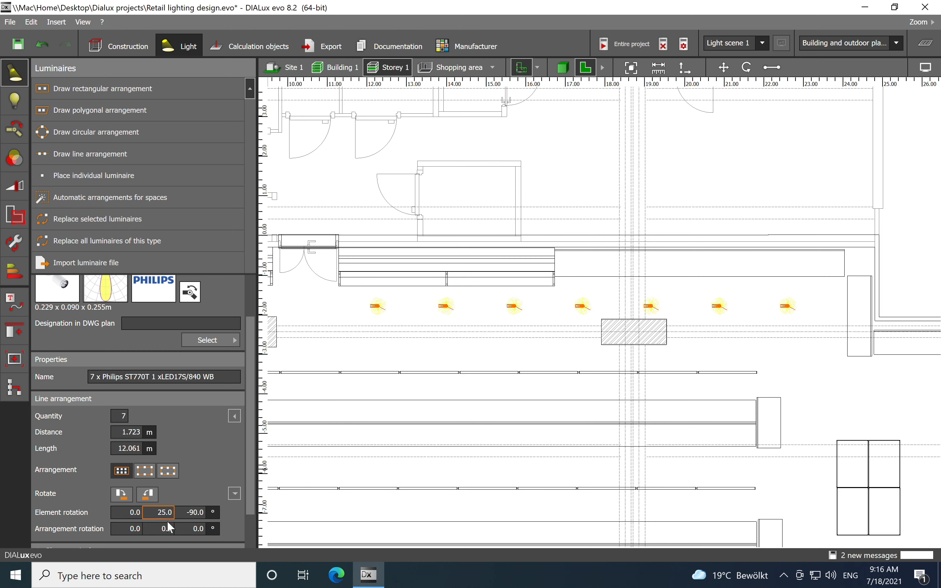
key("Tab")
left_click(793, 363)
Examine the placed spotlight rows across the shopping area and the counters around the corner near grid line E
scroll(662, 319, "down", 3)
middle_click_drag(626, 414, 828, 364)
scroll(828, 364, "down", 1)
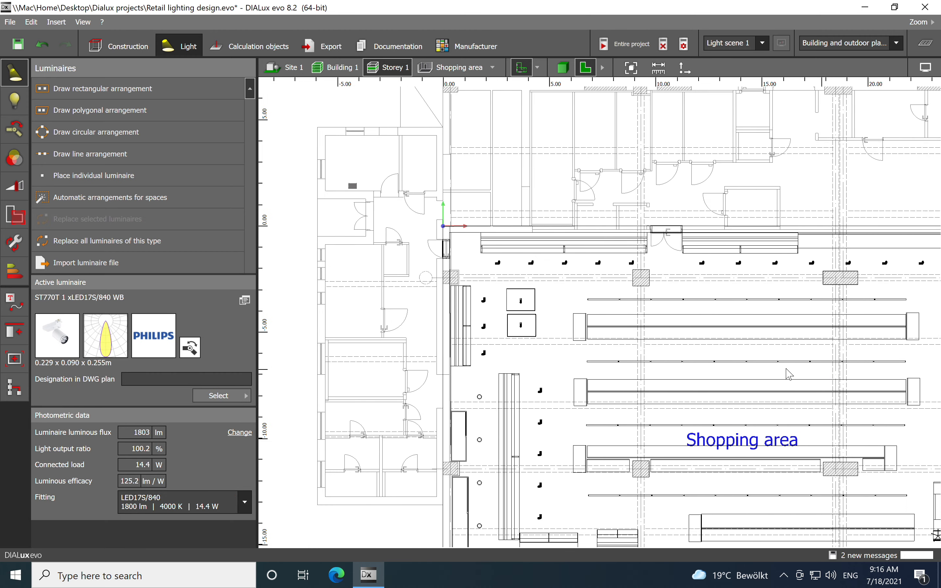
middle_click_drag(705, 362, 589, 287)
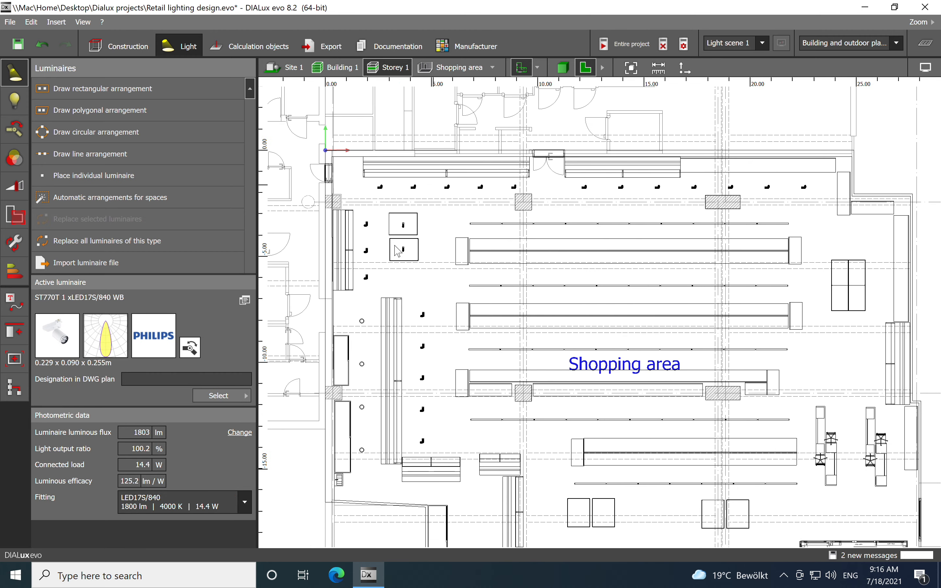
middle_click_drag(758, 303, 572, 329)
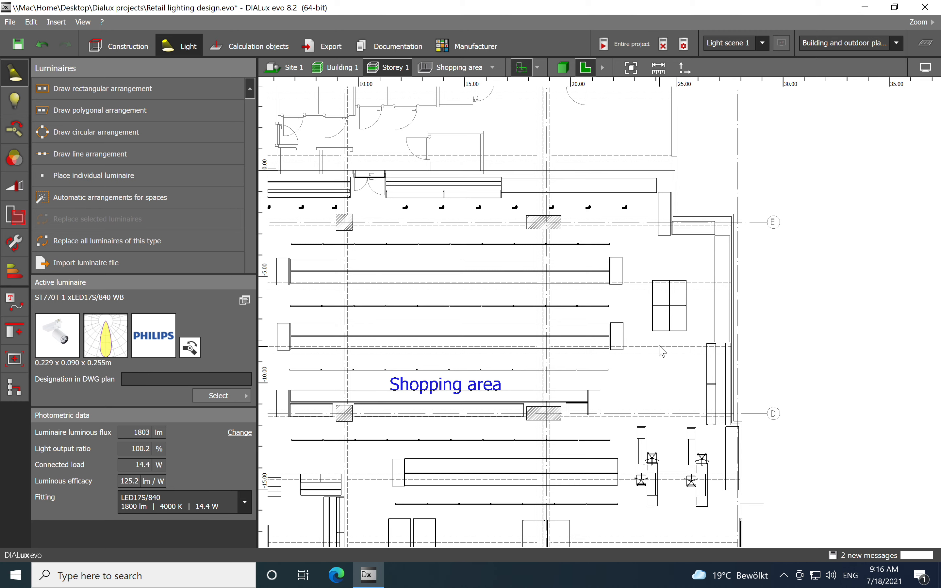
scroll(679, 343, "up", 5)
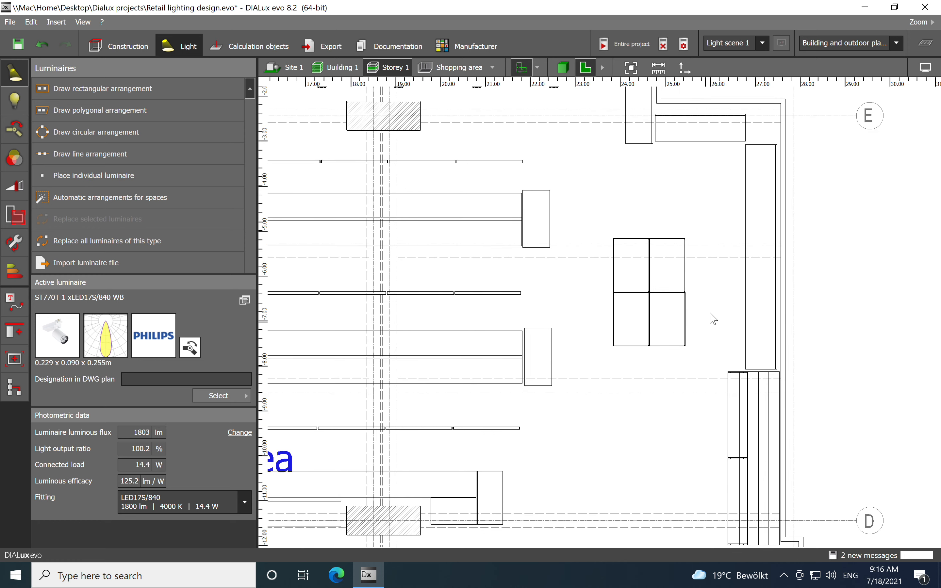
scroll(613, 348, "down", 1)
middle_click_drag(618, 267, 646, 378)
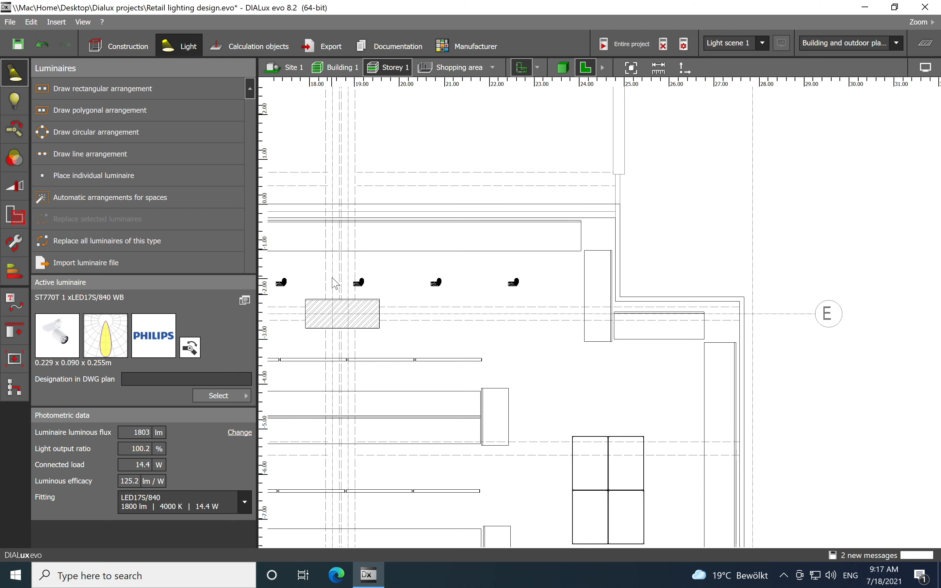
Draw a vertical line arrangement about 1.82 m long beside the short upright counter near the upper wall's corner, with a quantity of 2
left_click(102, 154)
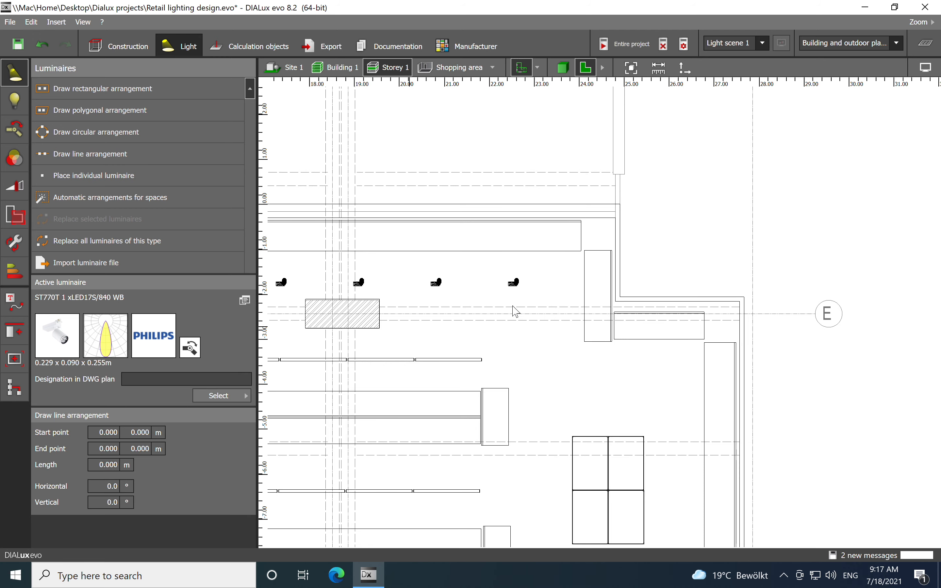
scroll(581, 265, "up", 2)
left_click(567, 241)
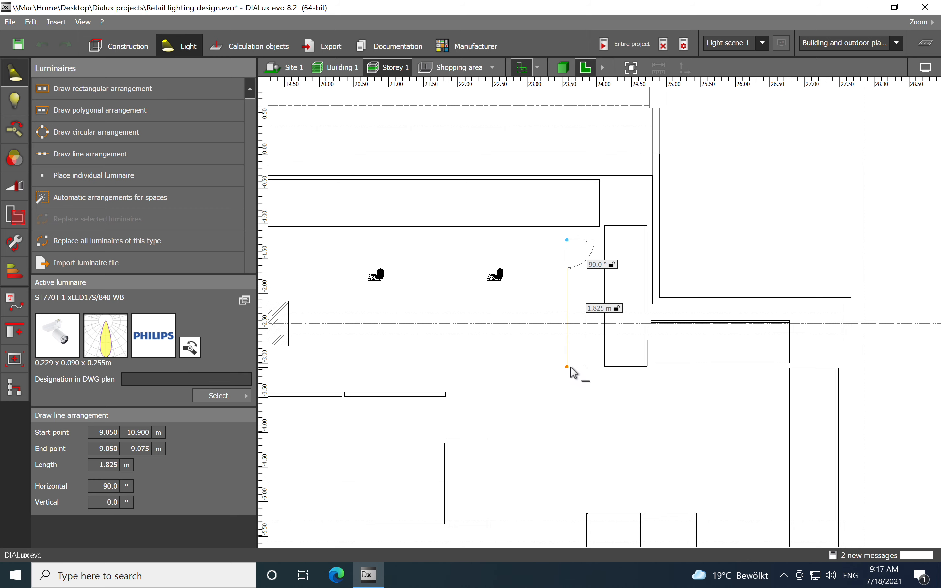
scroll(567, 368, "up", 2)
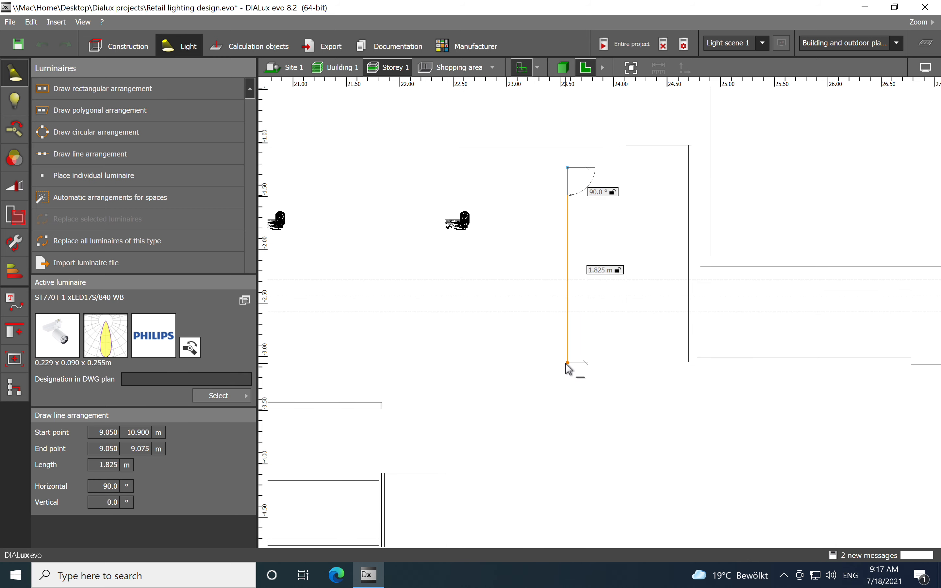
left_click(566, 363)
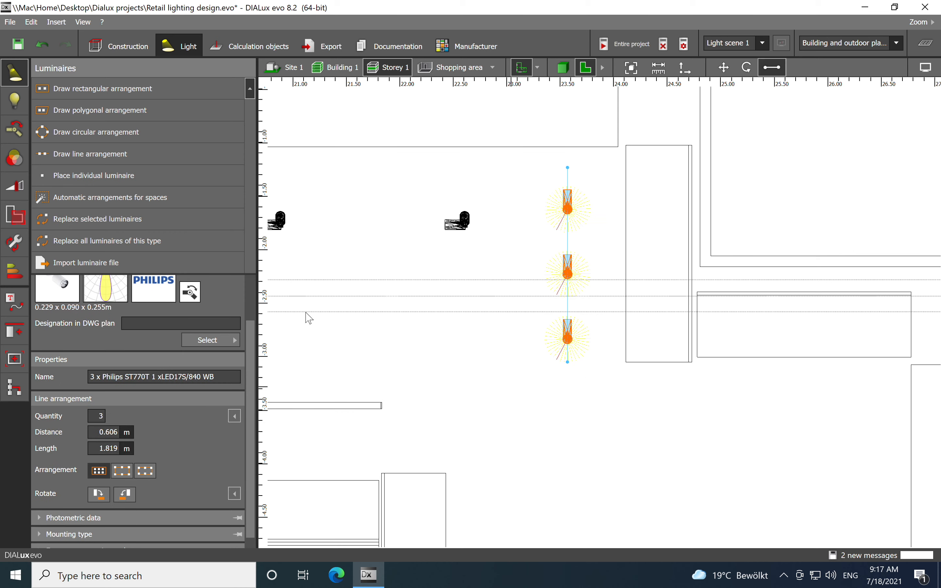
type("2")
left_click(566, 423)
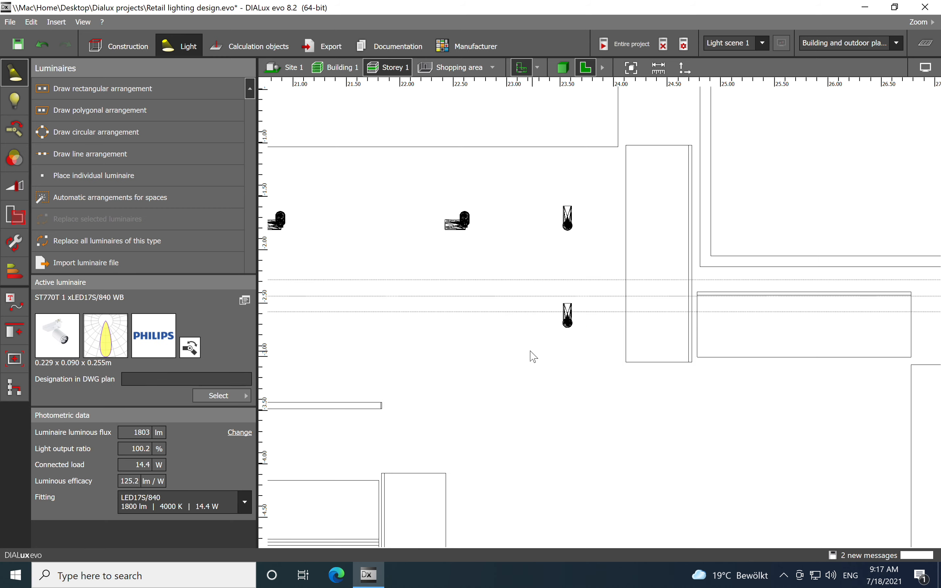
Set the second element rotation value of the two spotlights beside the short corner counter to 25°
left_click(564, 324)
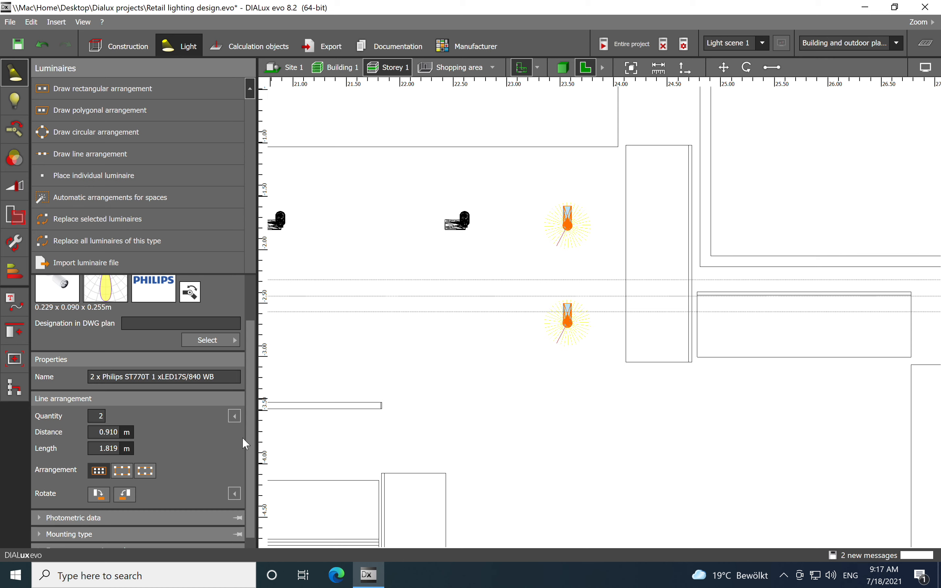
left_click(252, 440)
left_click(235, 494)
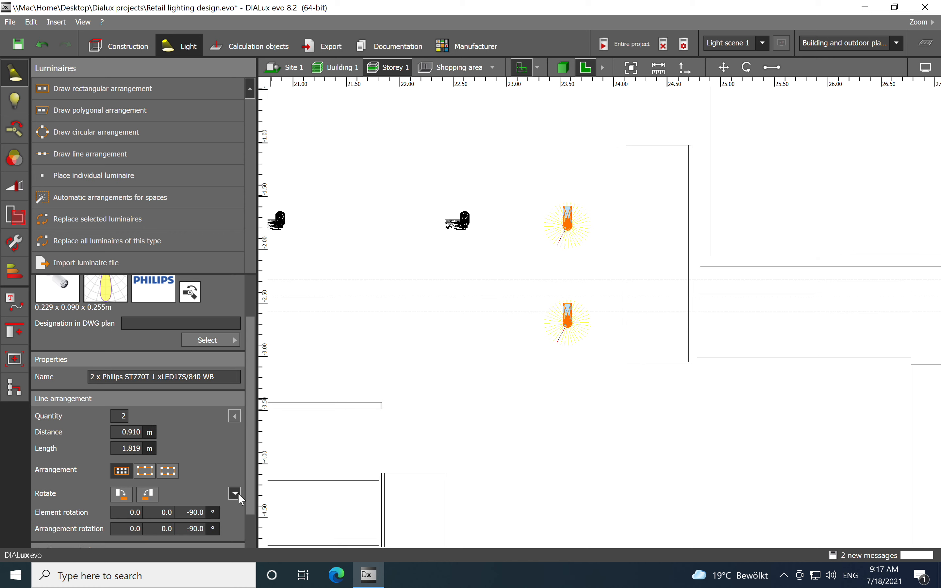
left_click(252, 504)
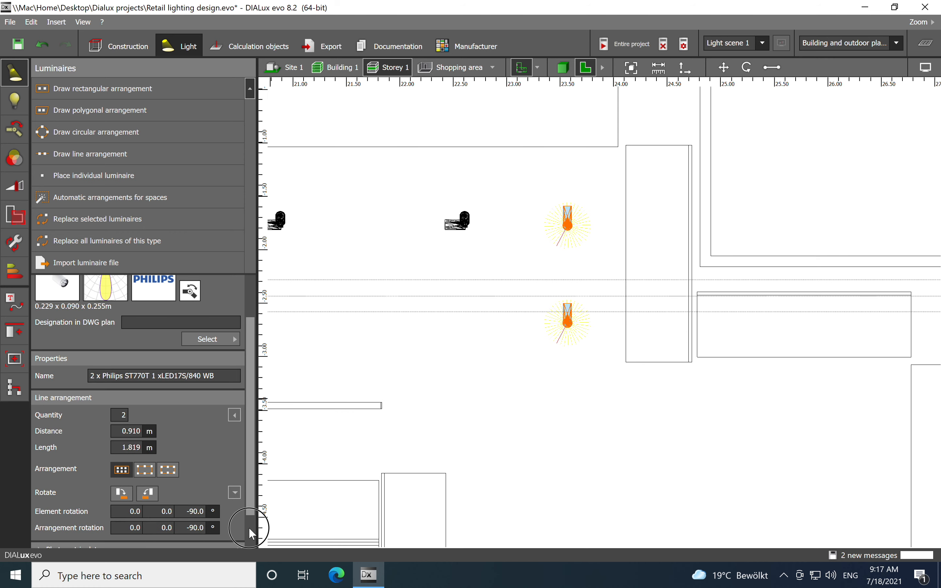
scroll(249, 527, "down", 1)
left_click(167, 483)
left_click(167, 485)
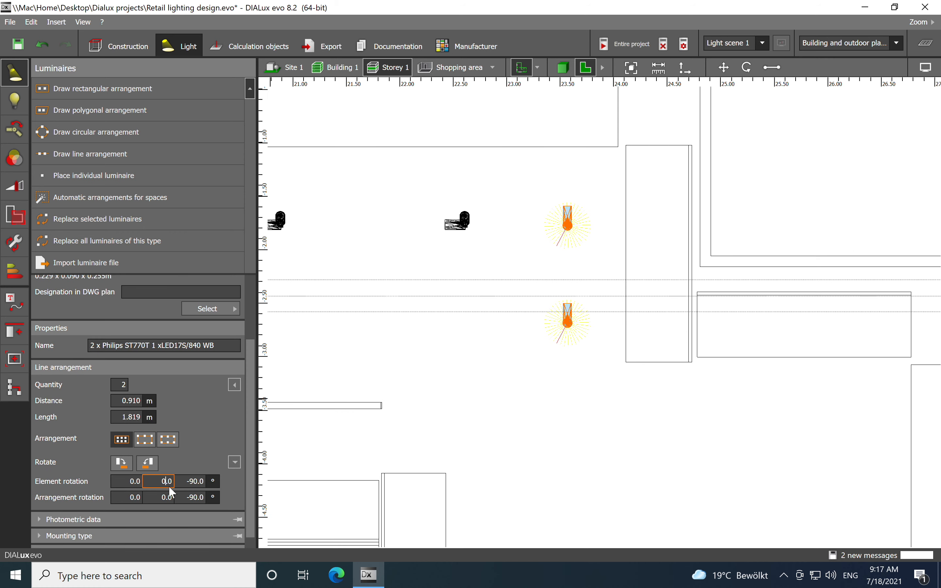
key("BackSpace")
type("25")
key("Return")
left_click(384, 322)
scroll(384, 322, "down", 4)
scroll(445, 336, "down", 1)
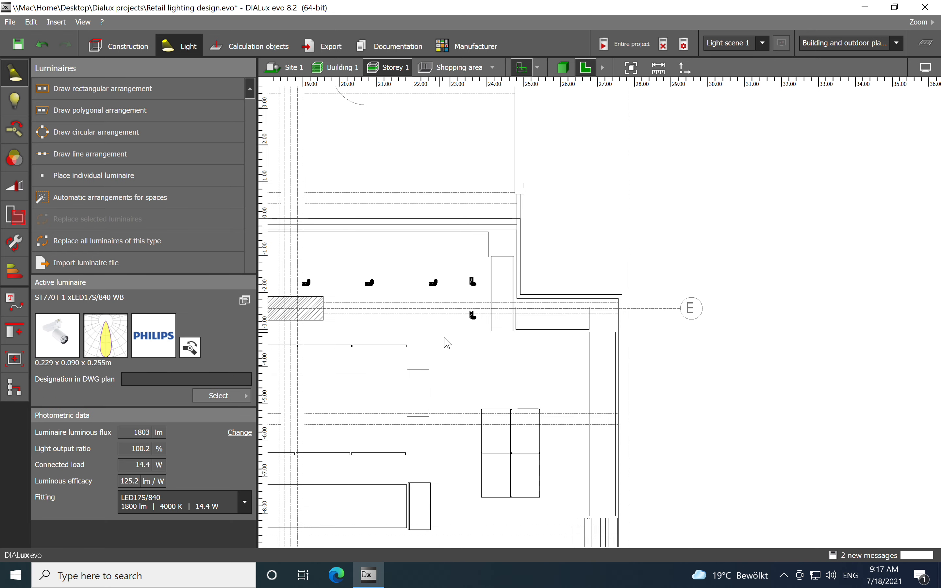